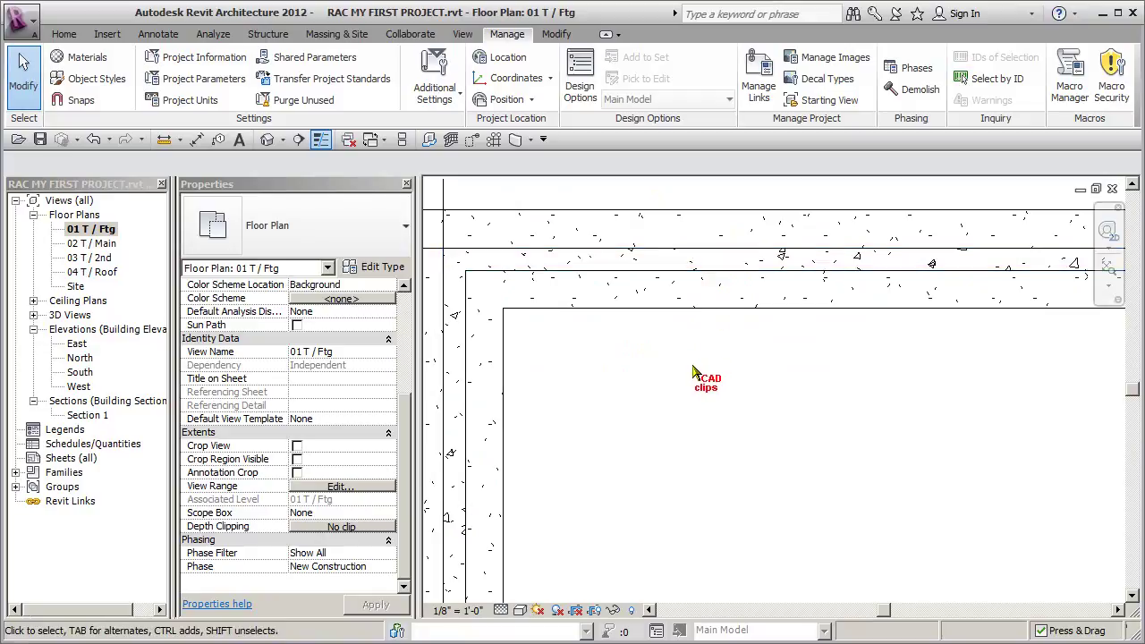
# Check the view range settings of the 01 T / Ftg floor plan and leave them as they are.
pyautogui.scroll(-2, 694, 369)
pyautogui.scroll(-1, 698, 363)
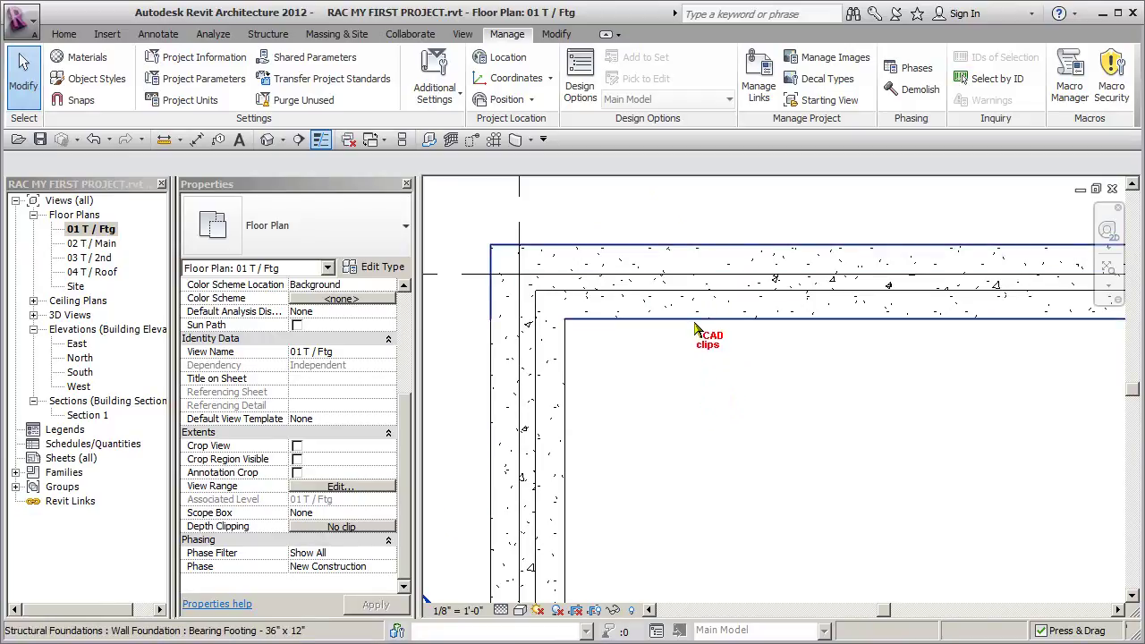
pyautogui.scroll(-3, 687, 419)
pyautogui.moveTo(690, 424)
pyautogui.mouseDown(button='middle')
pyautogui.moveTo(683, 403)
pyautogui.moveTo(630, 364)
pyautogui.mouseUp(button='middle')
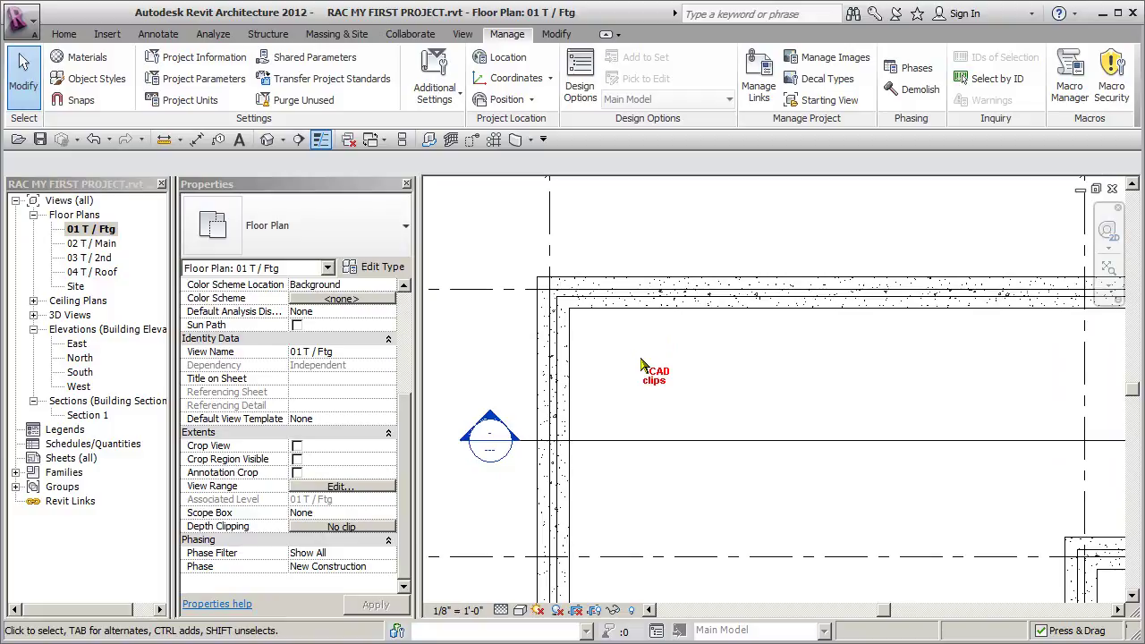
pyautogui.scroll(-3, 642, 361)
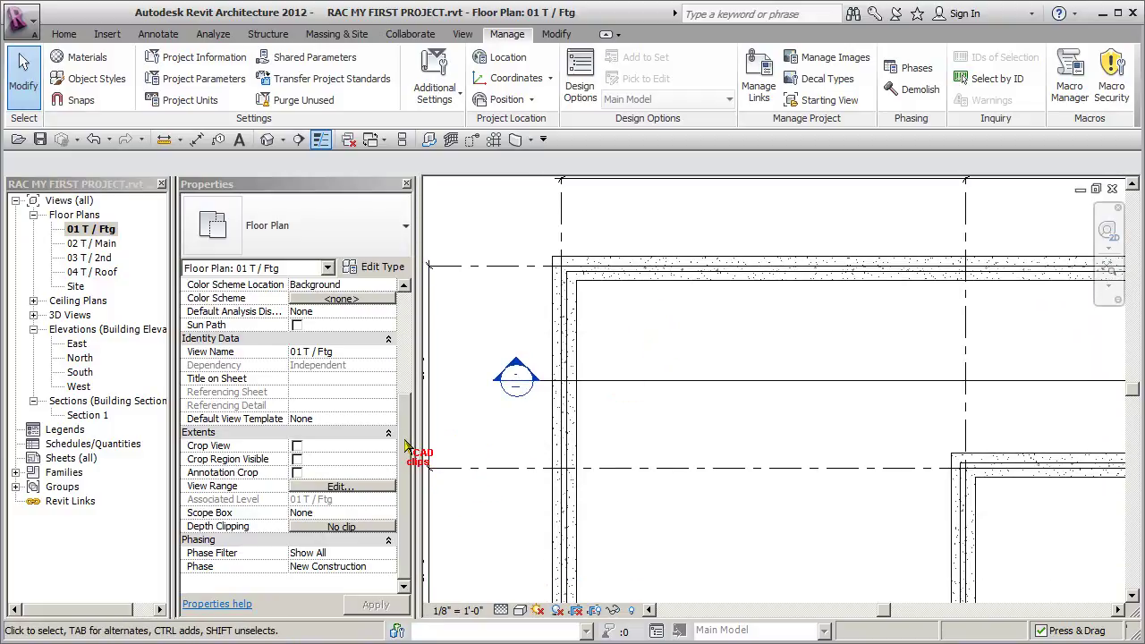
pyautogui.click(365, 486)
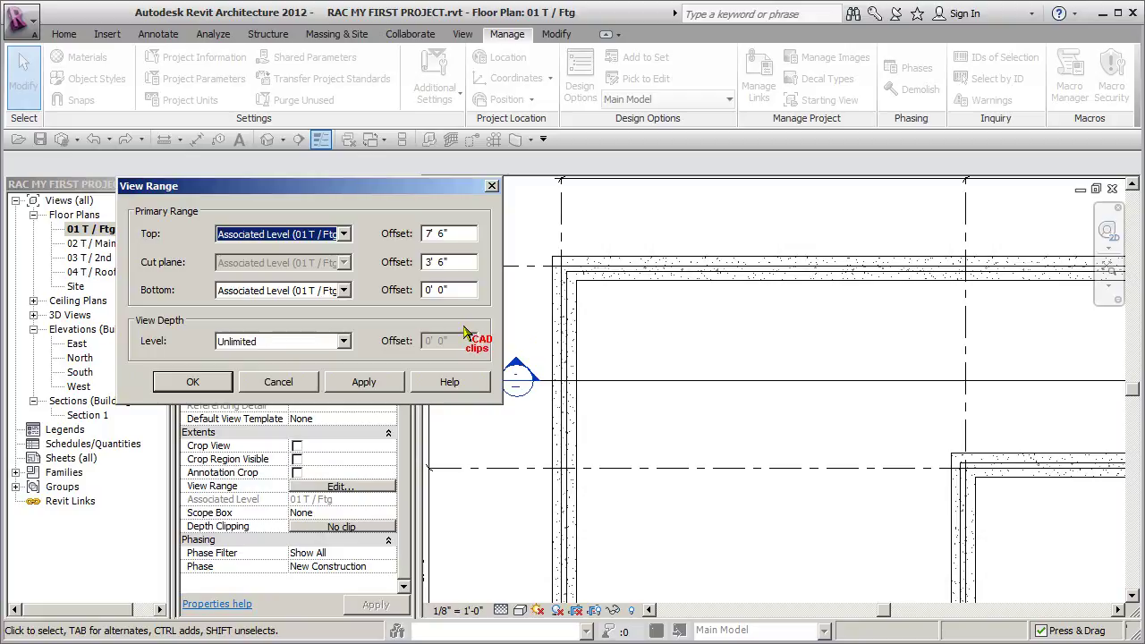
pyautogui.click(211, 383)
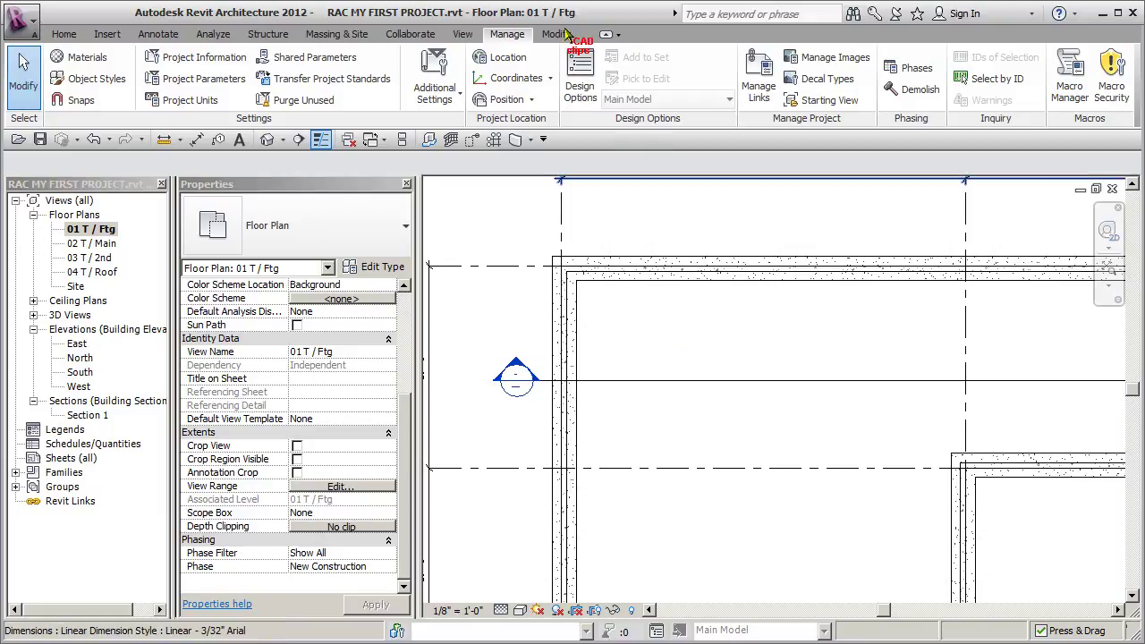
# Set the projection line weight of the <Beyond> line style to 2.
pyautogui.click(455, 93)
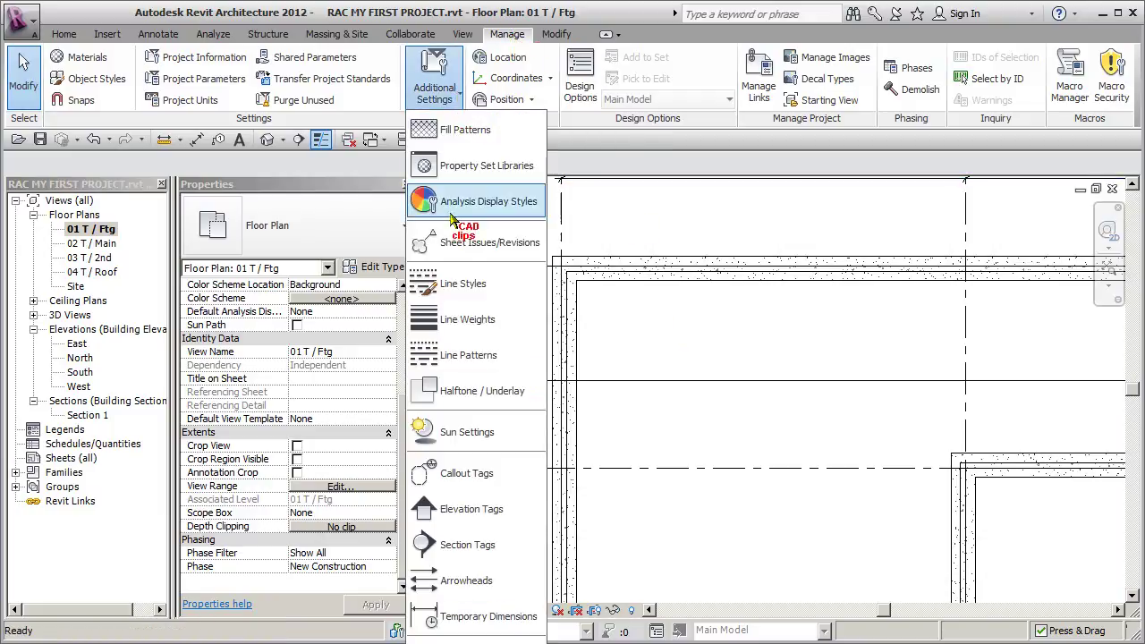
pyautogui.click(462, 284)
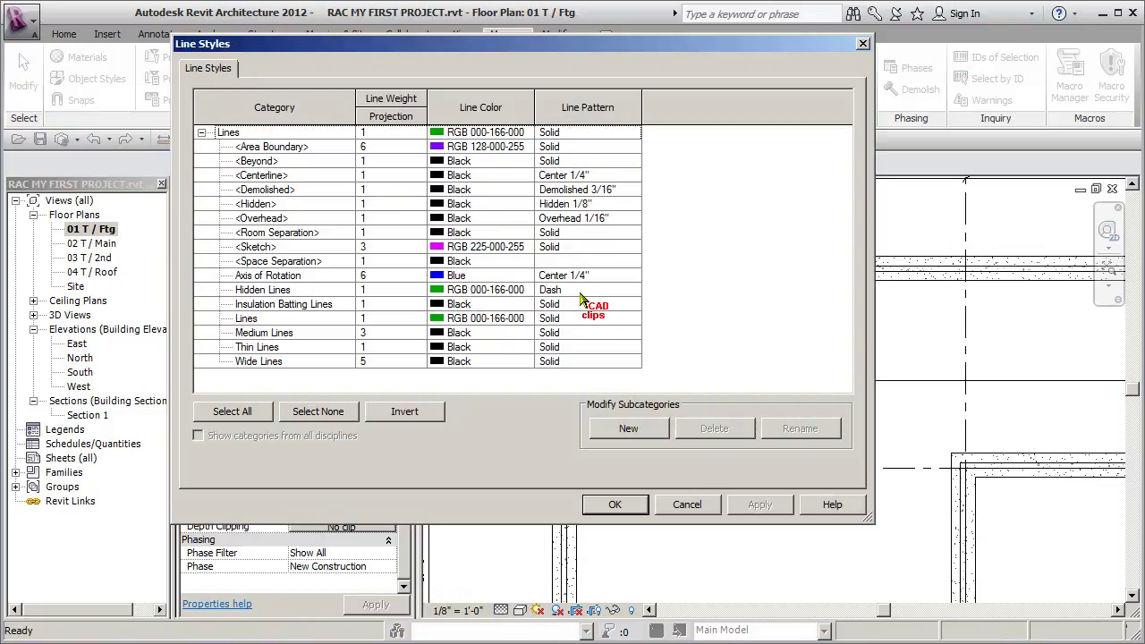
pyautogui.click(312, 162)
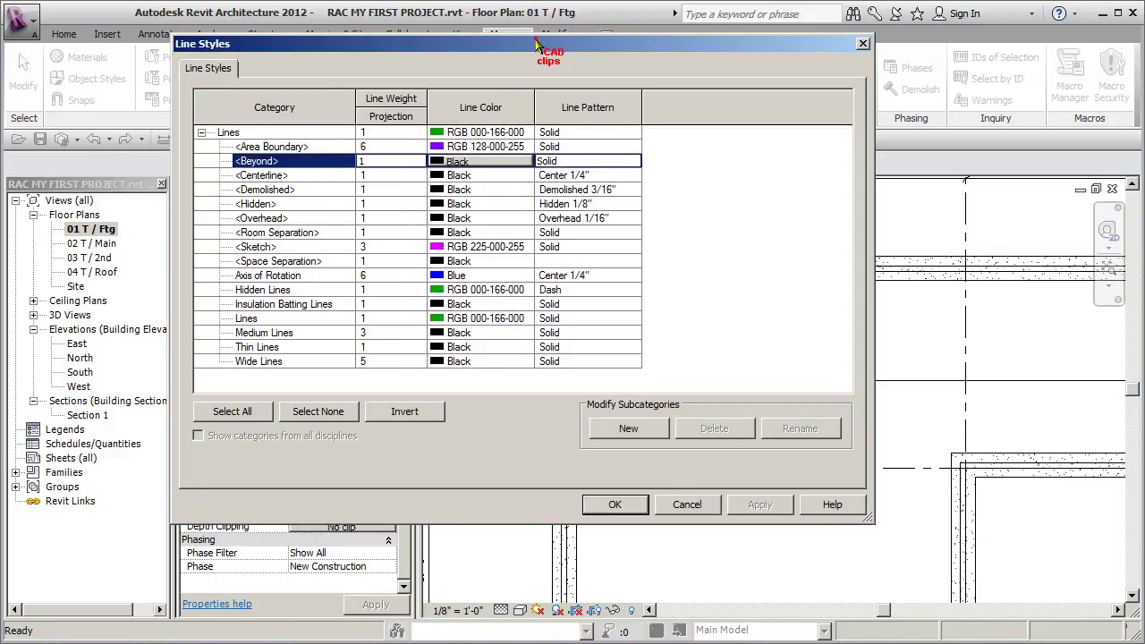
pyautogui.moveTo(537, 42); pyautogui.dragTo(440, 50)
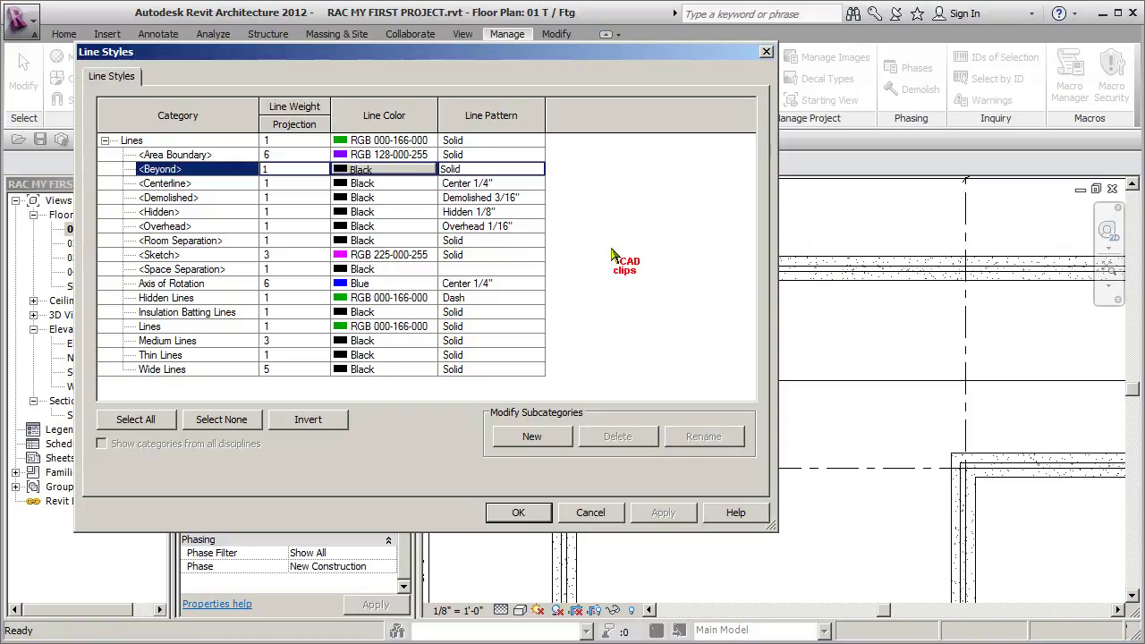
pyautogui.click(324, 170)
pyautogui.click(321, 169)
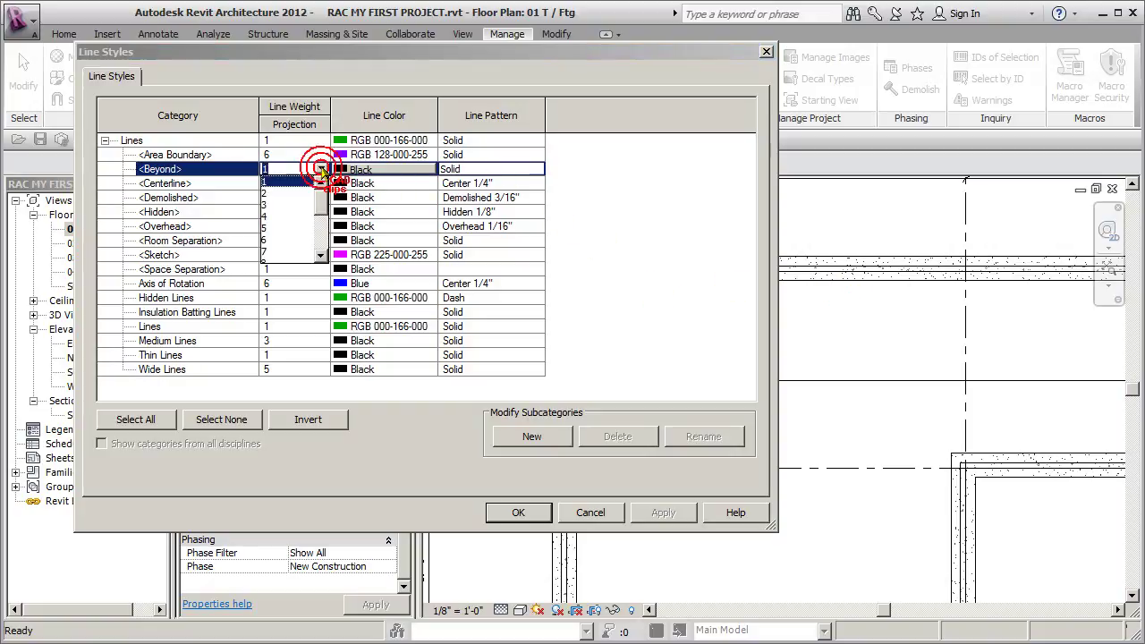
pyautogui.click(264, 192)
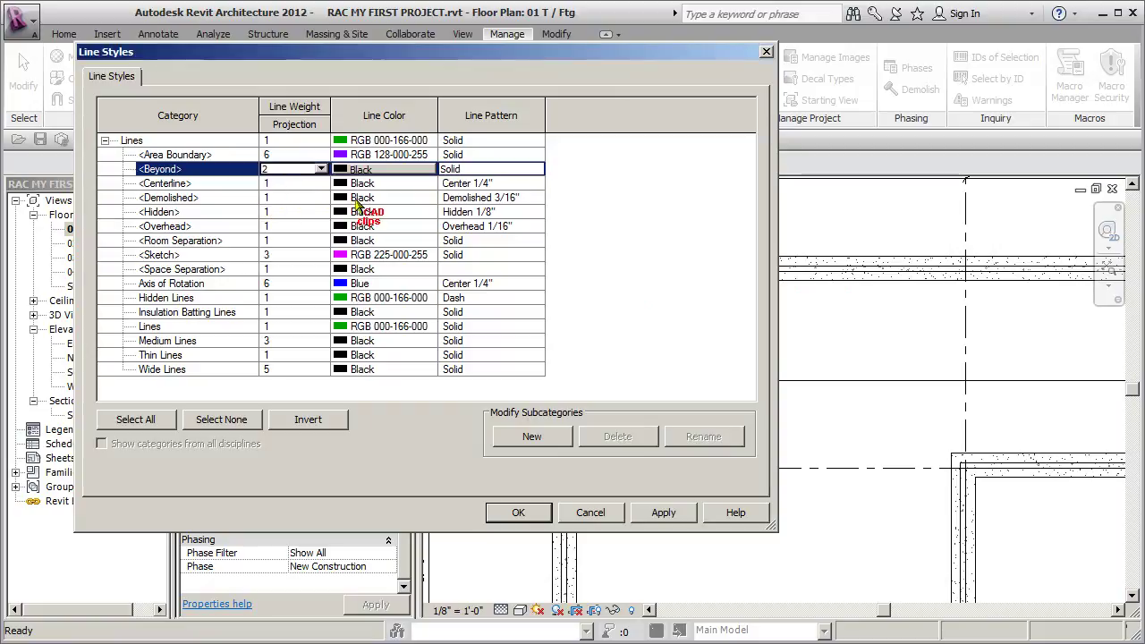
# Keep the <Beyond> line style black, set its line pattern to Dash 1/8", and apply the change.
pyautogui.click(401, 170)
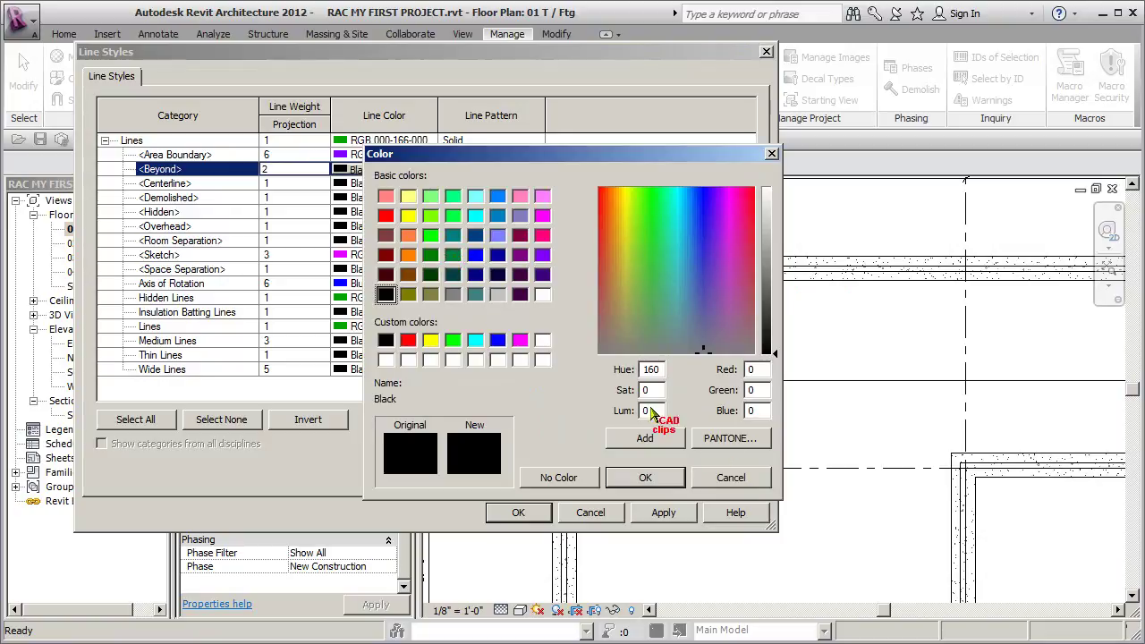
pyautogui.click(731, 477)
pyautogui.click(537, 170)
pyautogui.click(535, 169)
pyautogui.moveTo(548, 201); pyautogui.dragTo(548, 208)
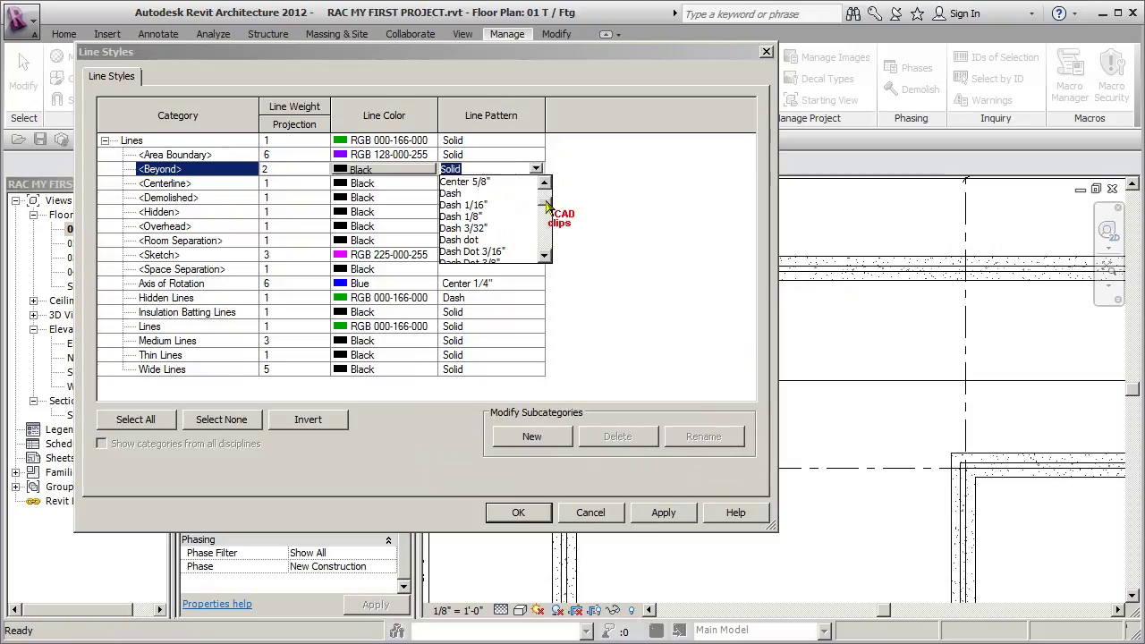
pyautogui.click(489, 218)
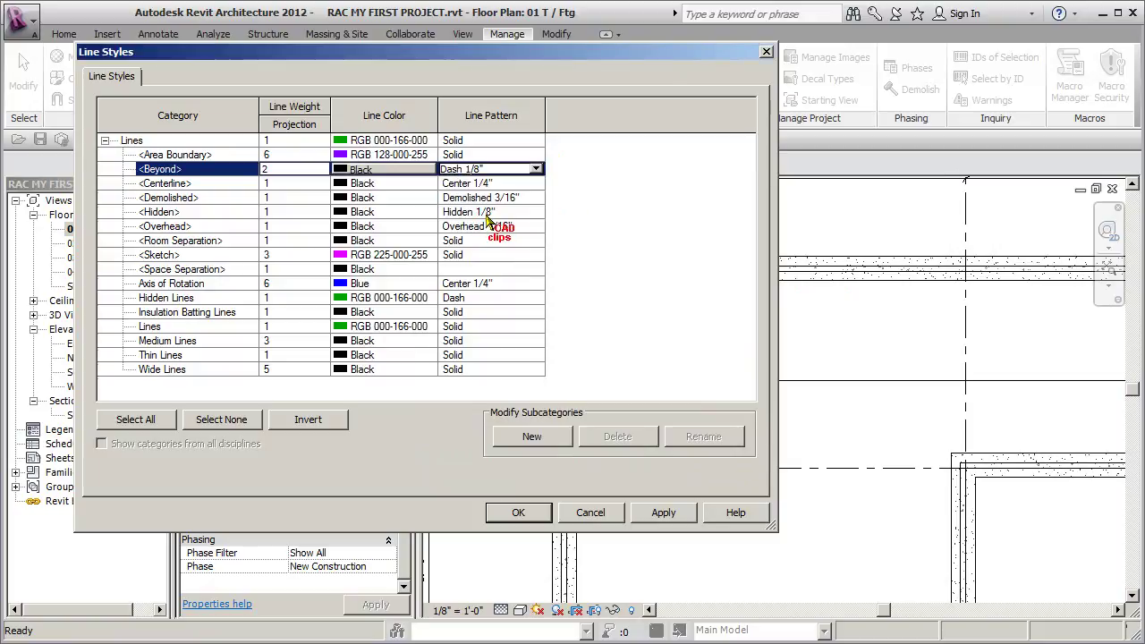
pyautogui.click(665, 515)
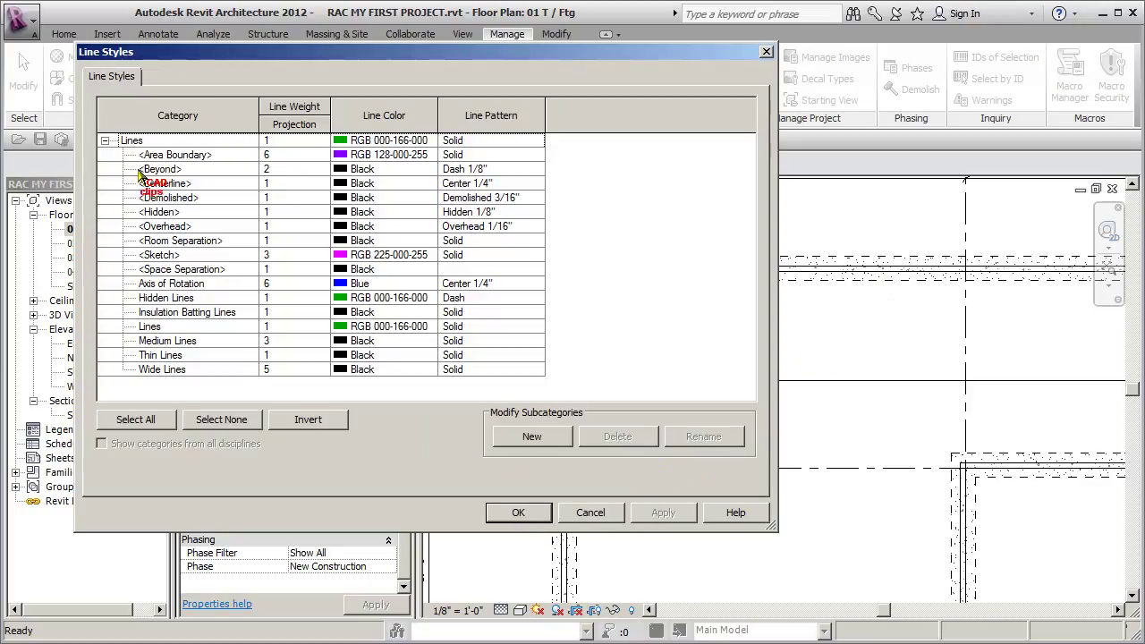
pyautogui.click(106, 170)
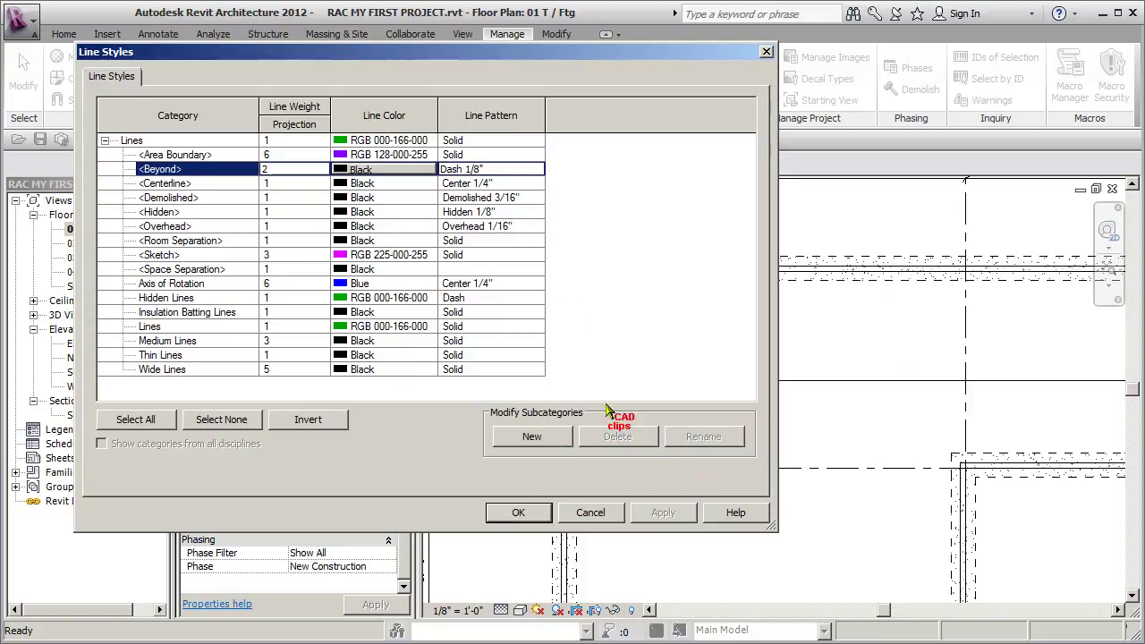
pyautogui.click(525, 511)
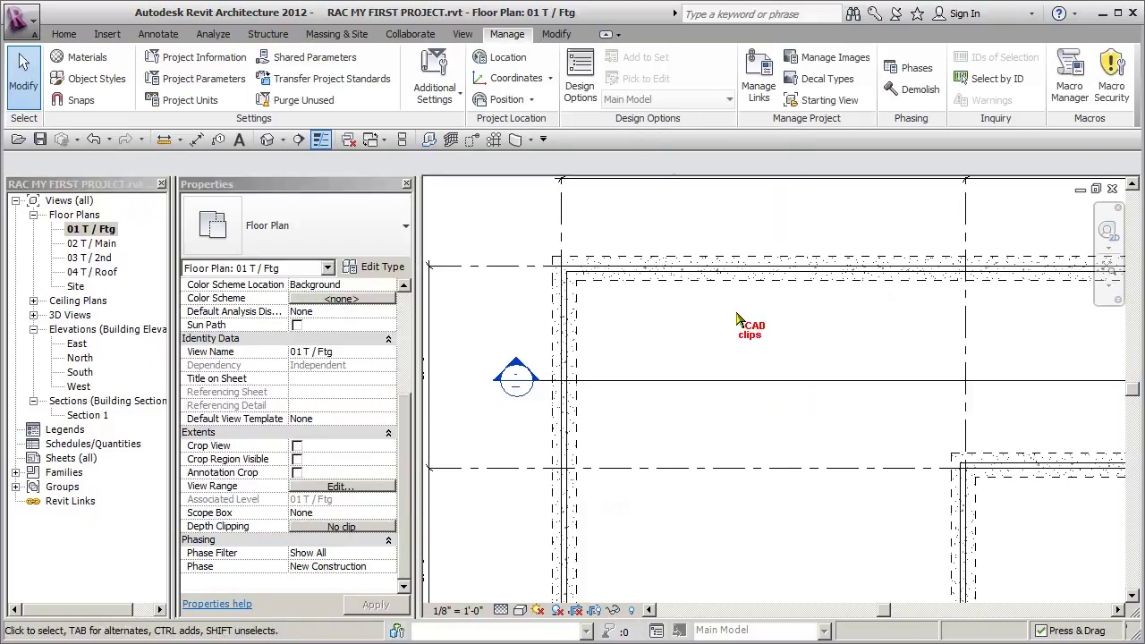
# Review the footing plan's view depth setting again and look over the whole foundation layout.
pyautogui.click(390, 486)
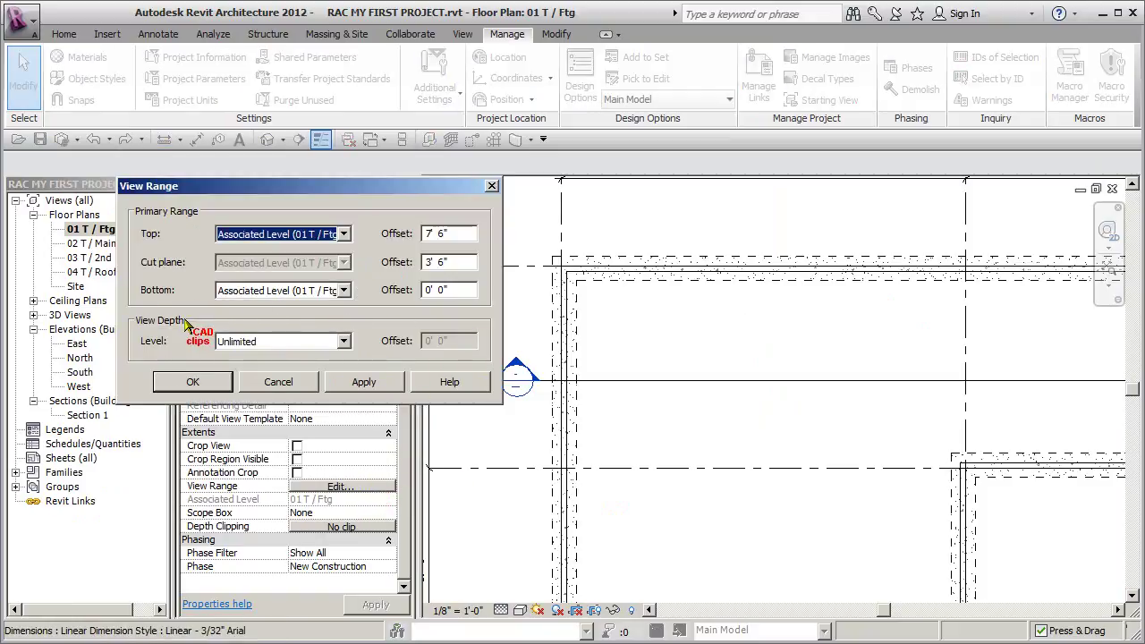
pyautogui.click(213, 379)
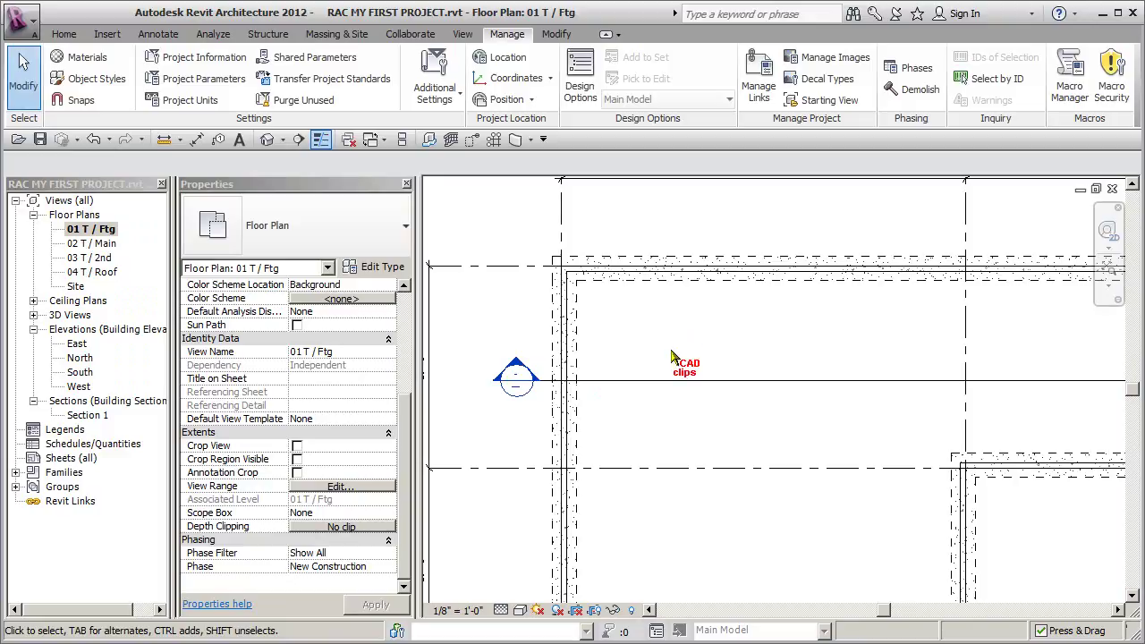
pyautogui.scroll(-3, 680, 355)
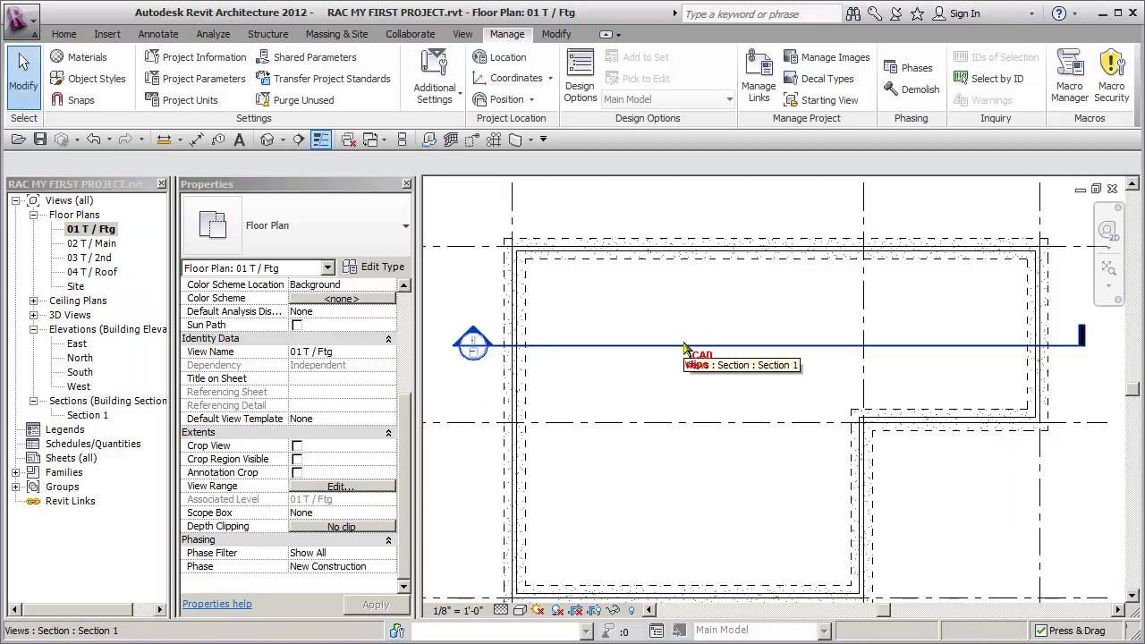
pyautogui.moveTo(686, 324); pyautogui.dragTo(690, 319, button='middle')
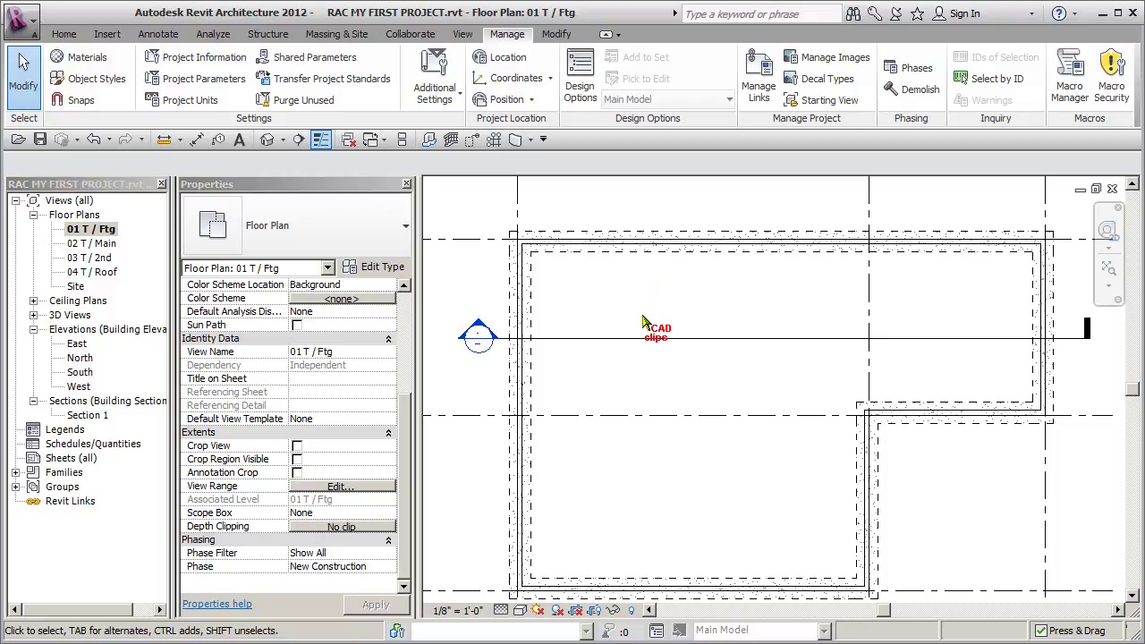
# View the 03 T / 2nd floor plan for comparison and return to the 01 T / Ftg plan.
pyautogui.doubleClick(95, 257)
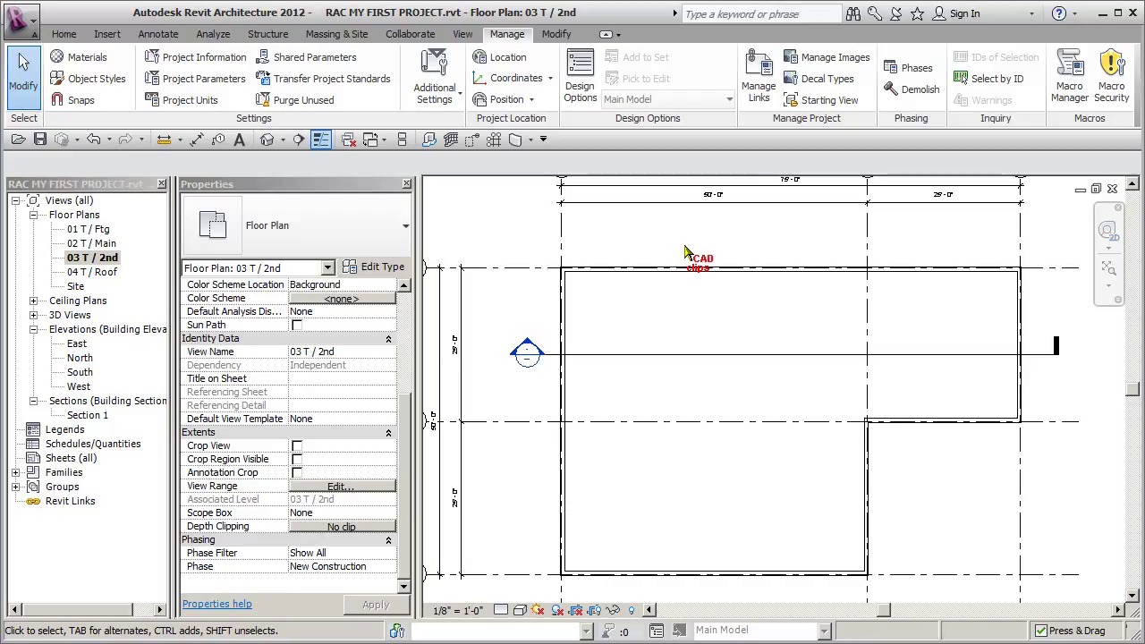
pyautogui.click(100, 229)
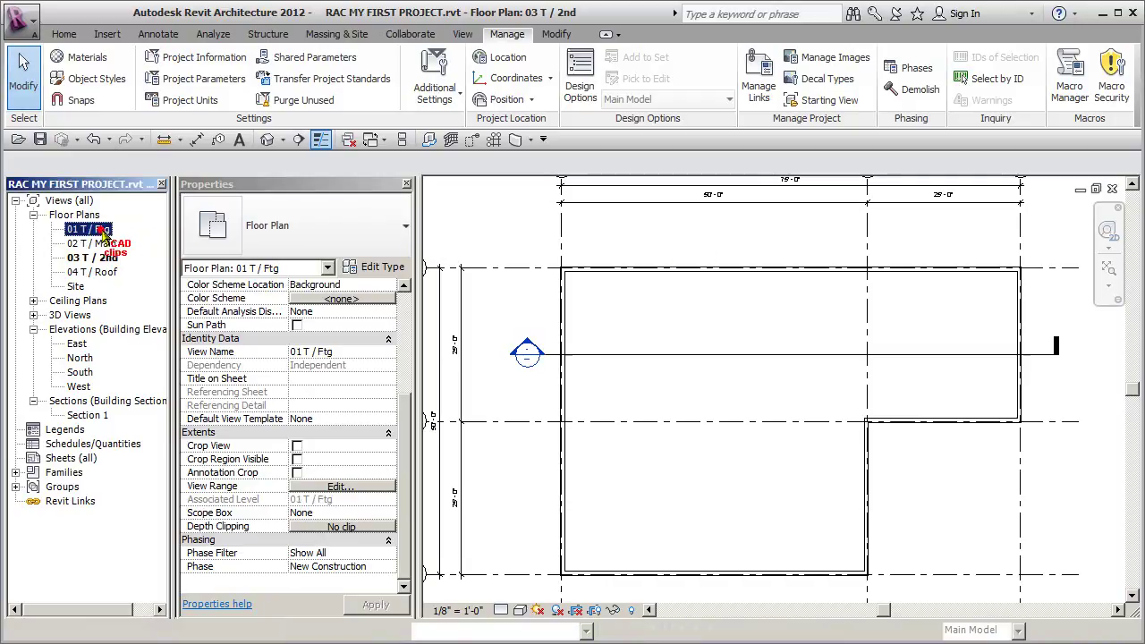
pyautogui.doubleClick(100, 229)
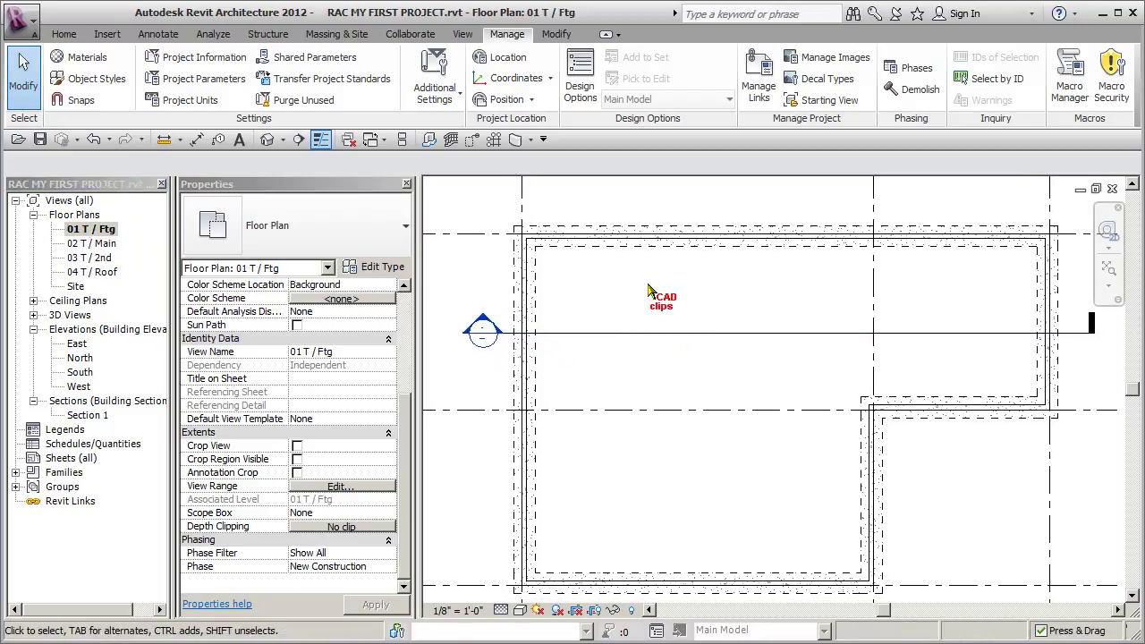
pyautogui.scroll(-2, 648, 299)
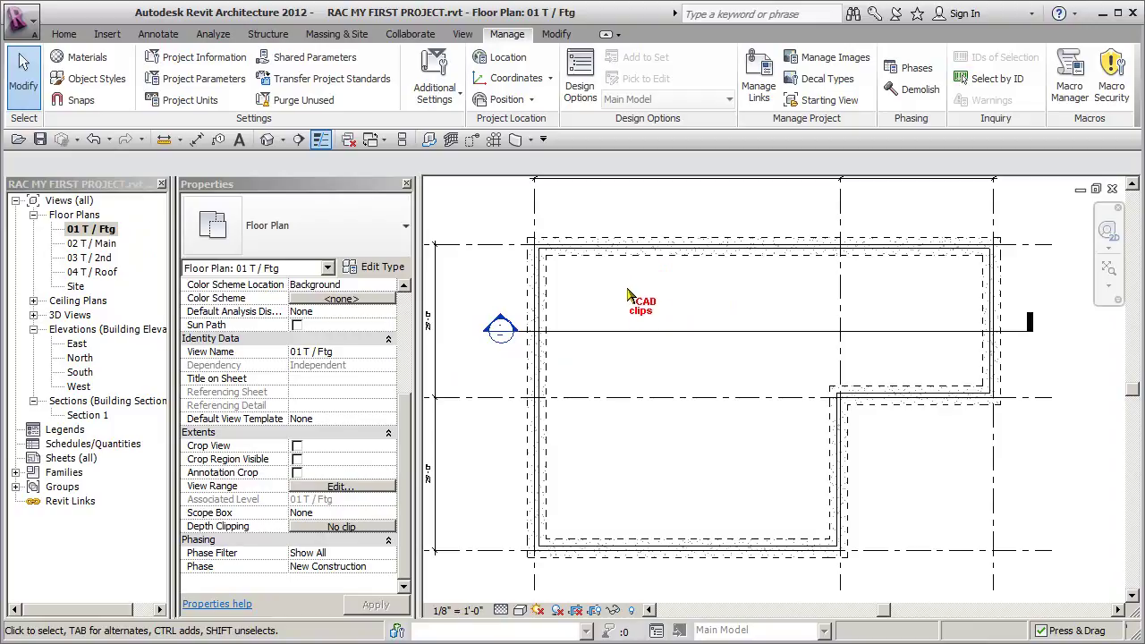
# Undo the <Beyond> line style change and check its entry in the line styles.
pyautogui.click(94, 141)
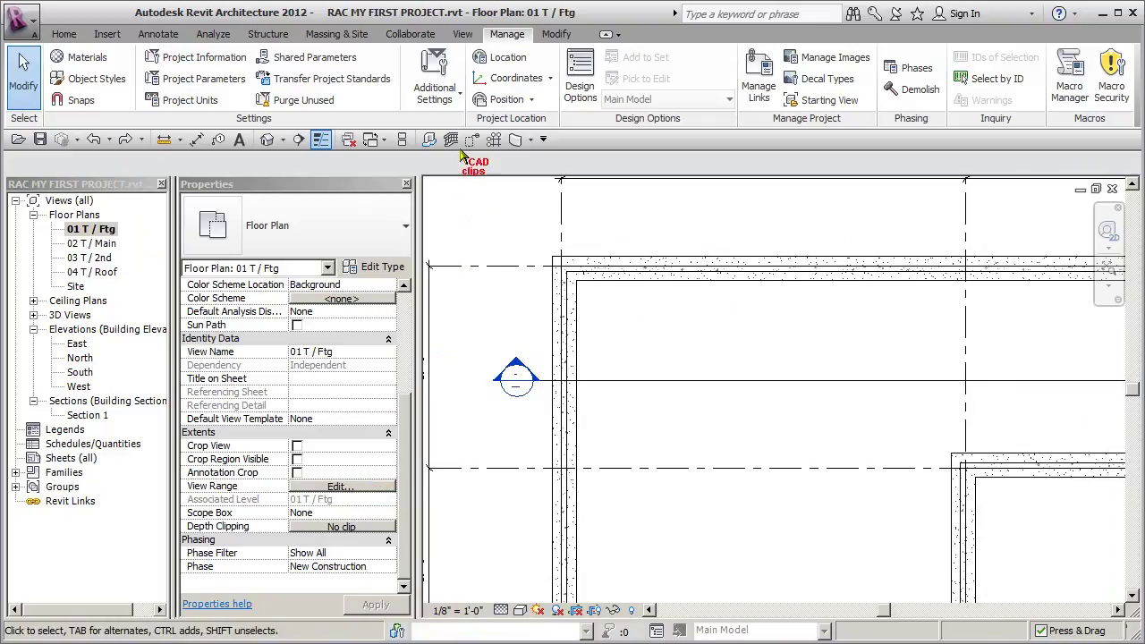
pyautogui.click(452, 94)
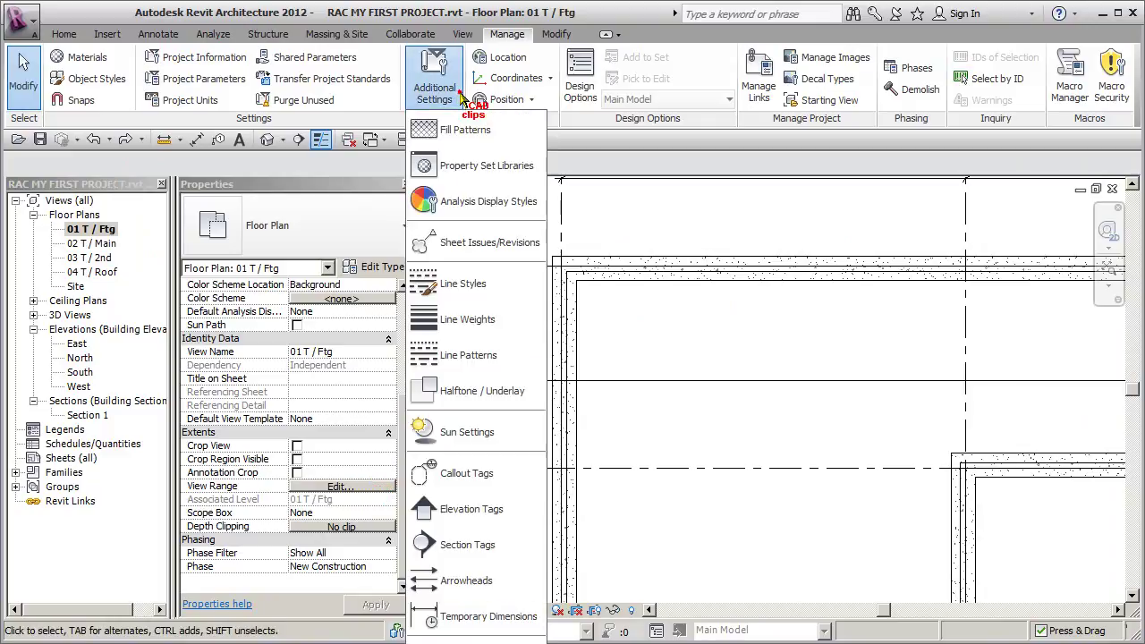
pyautogui.click(451, 280)
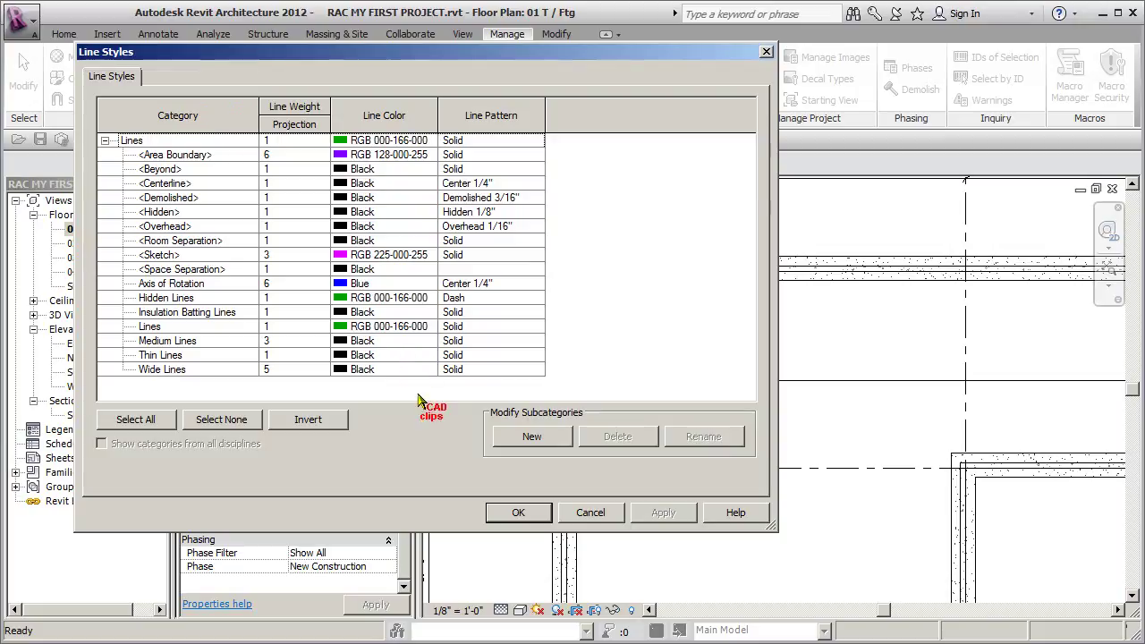
pyautogui.click(519, 513)
# Override the footing edges around the foundation with the Hidden Lines style using the Linework tool.
pyautogui.scroll(-1, 713, 340)
pyautogui.moveTo(712, 340); pyautogui.dragTo(612, 284, button='middle')
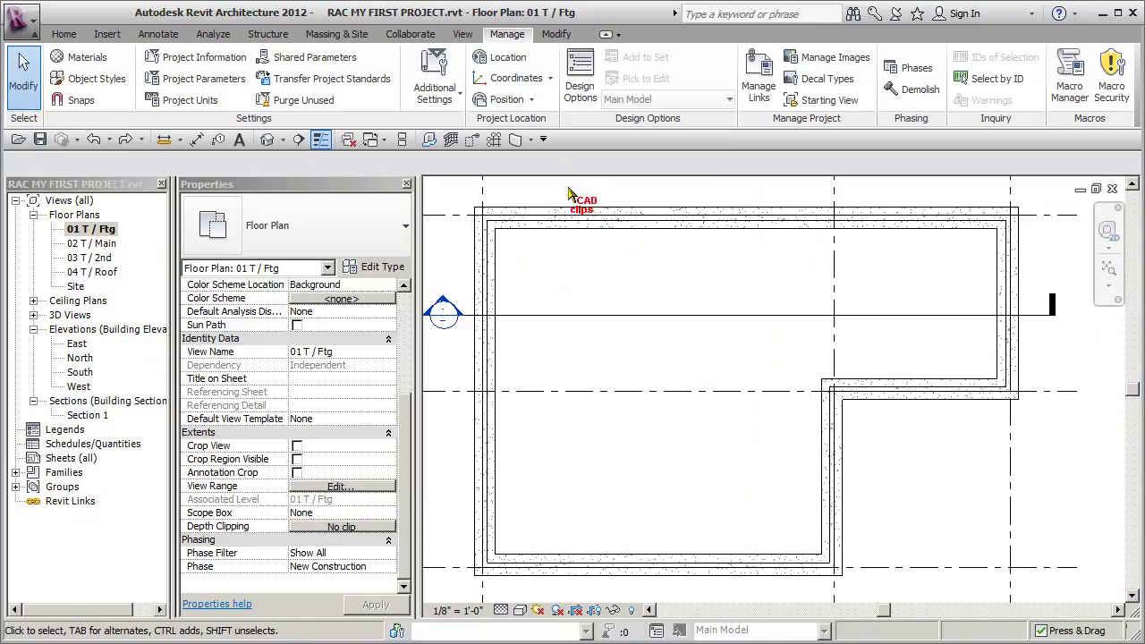
pyautogui.click(556, 34)
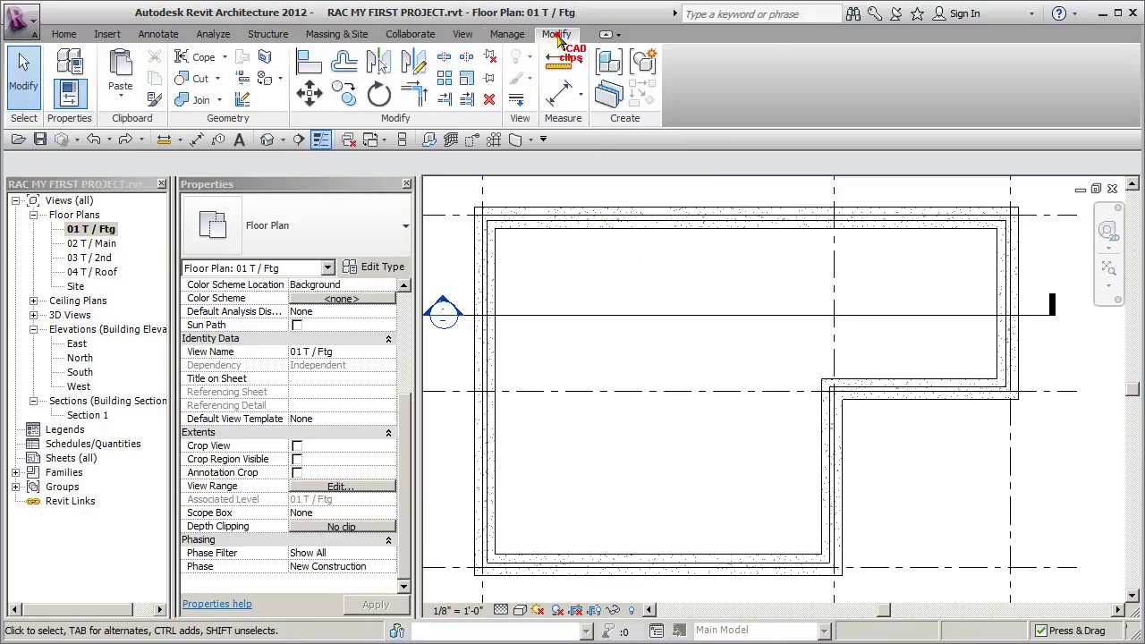
pyautogui.click(517, 100)
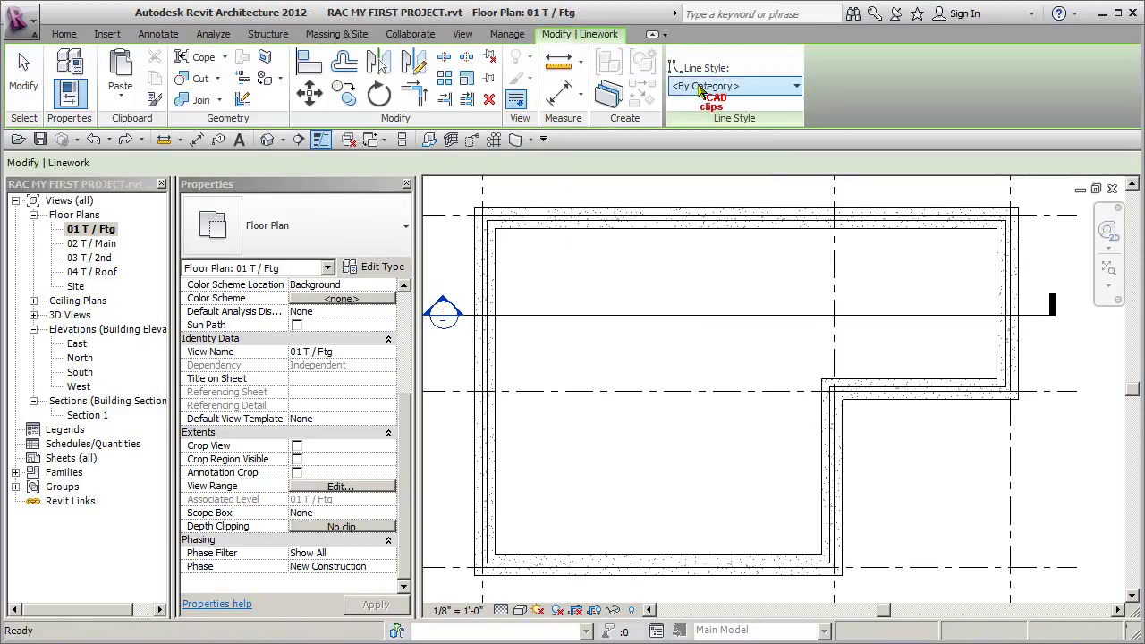
pyautogui.click(796, 86)
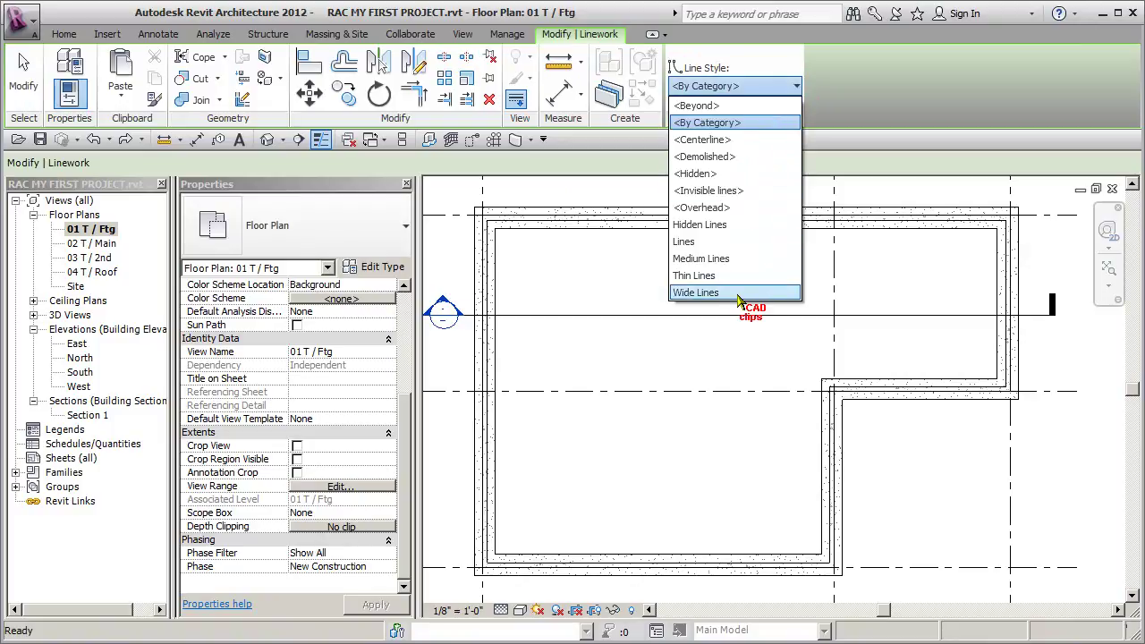
pyautogui.click(730, 225)
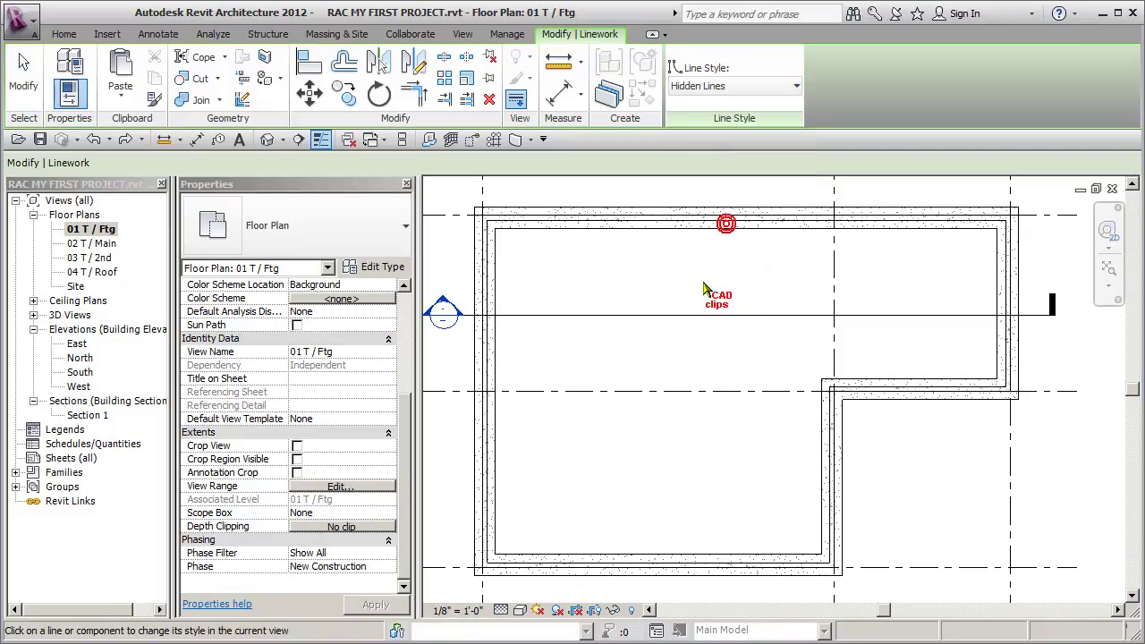
pyautogui.click(687, 214)
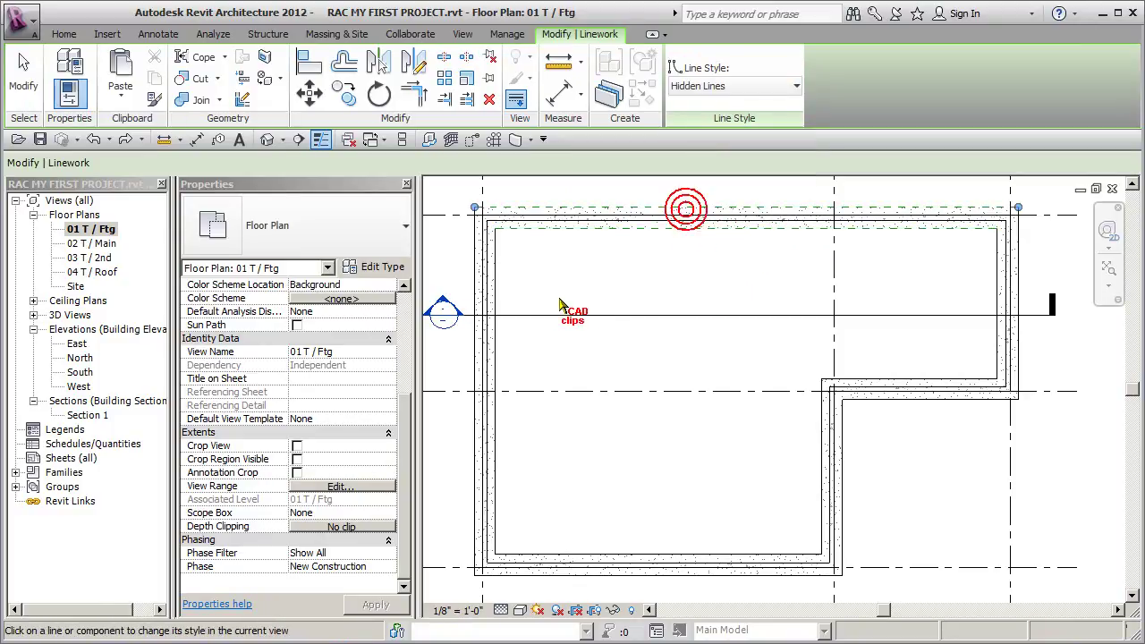
pyautogui.click(477, 288)
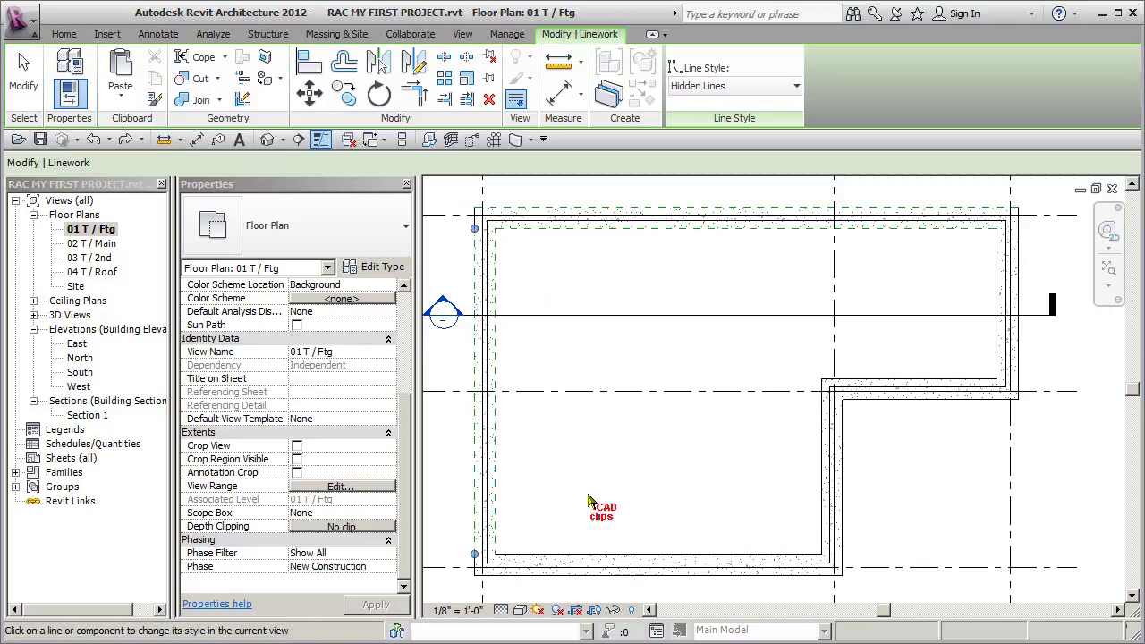
pyautogui.click(592, 577)
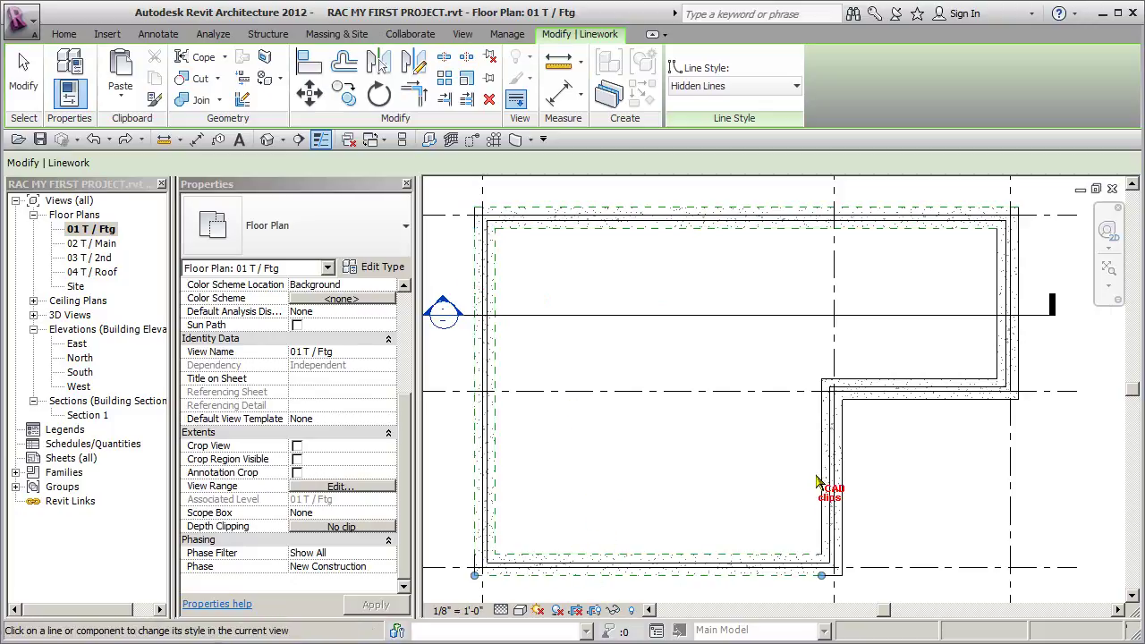
pyautogui.click(818, 475)
pyautogui.click(842, 474)
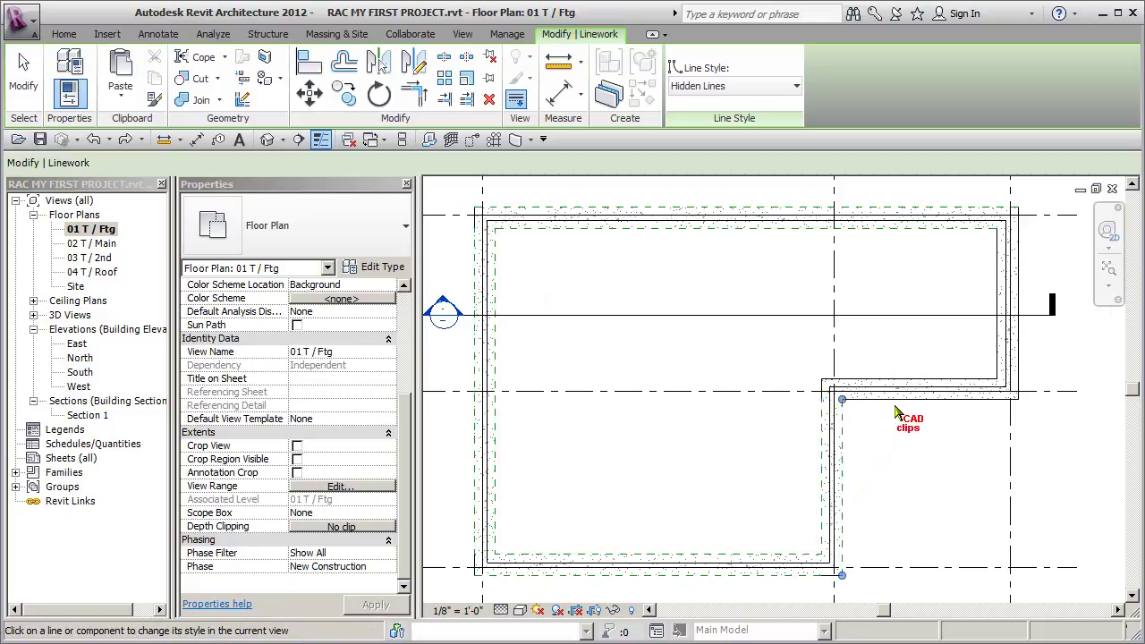
pyautogui.click(1017, 384)
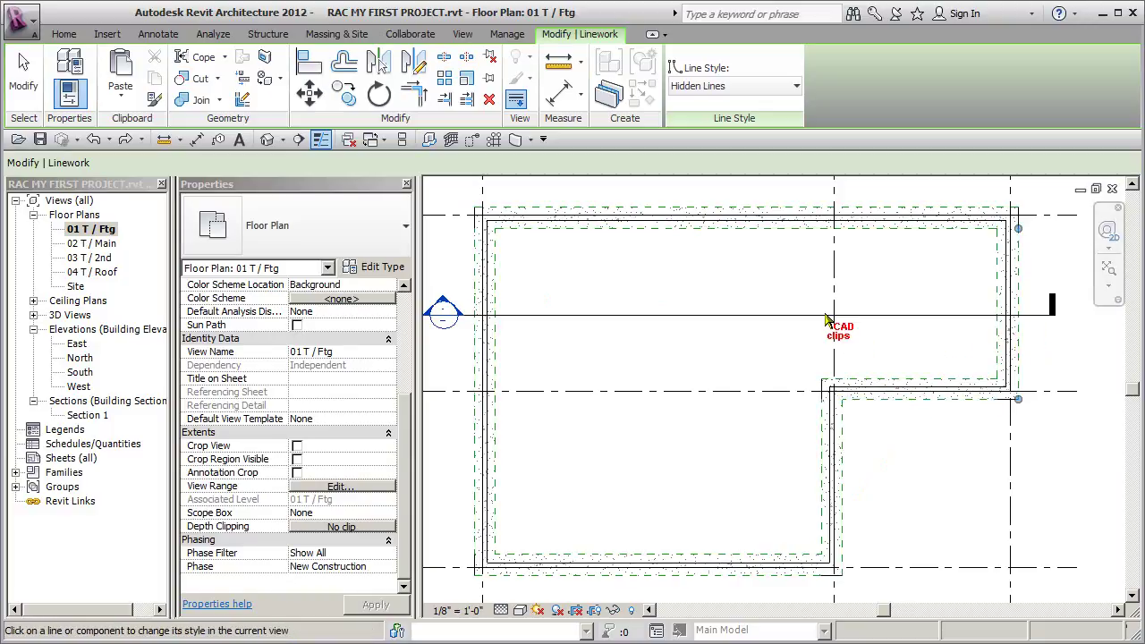
# Override the inner and outer footing edges with the <Hidden> line style and finish the Linework command.
pyautogui.click(796, 86)
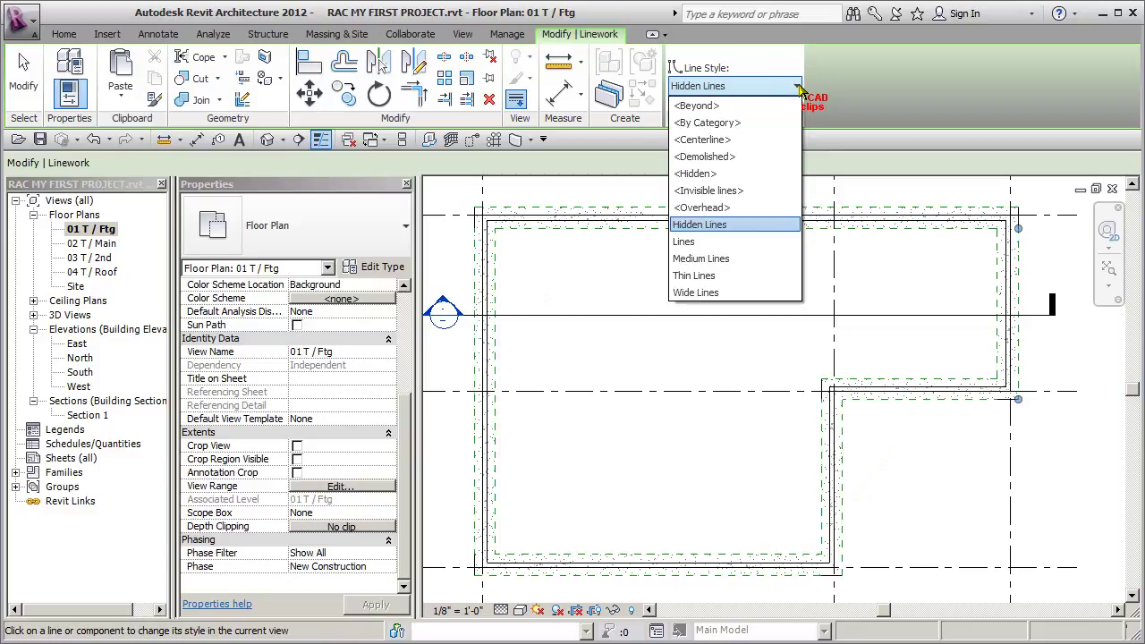
pyautogui.click(708, 176)
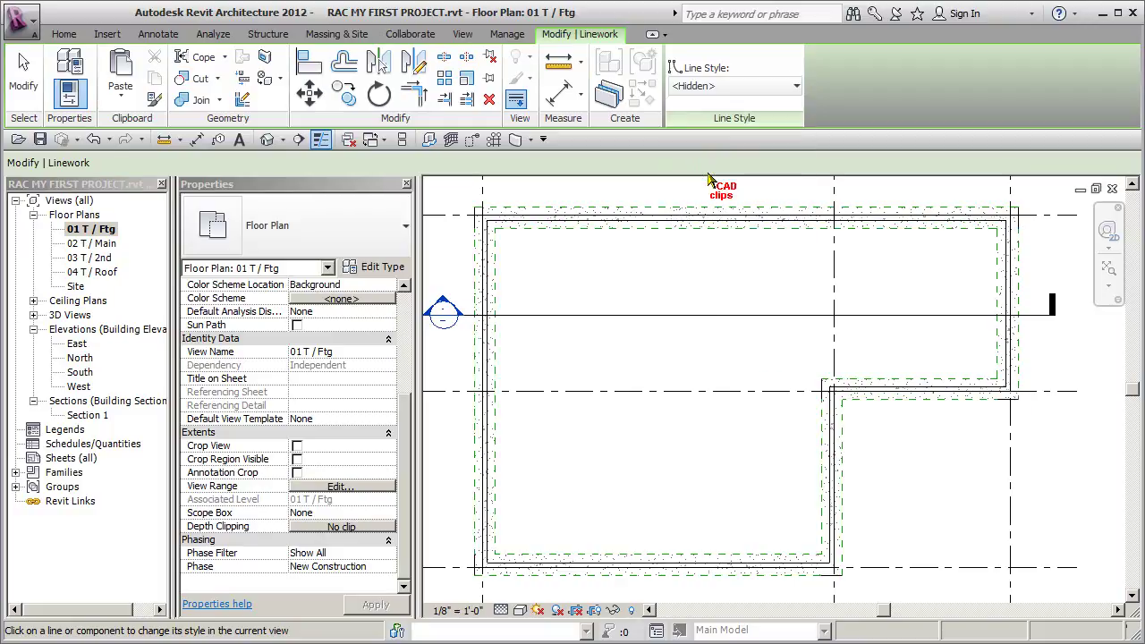
pyautogui.click(696, 230)
pyautogui.click(997, 276)
pyautogui.click(927, 398)
pyautogui.click(826, 447)
pyautogui.click(680, 554)
pyautogui.click(480, 508)
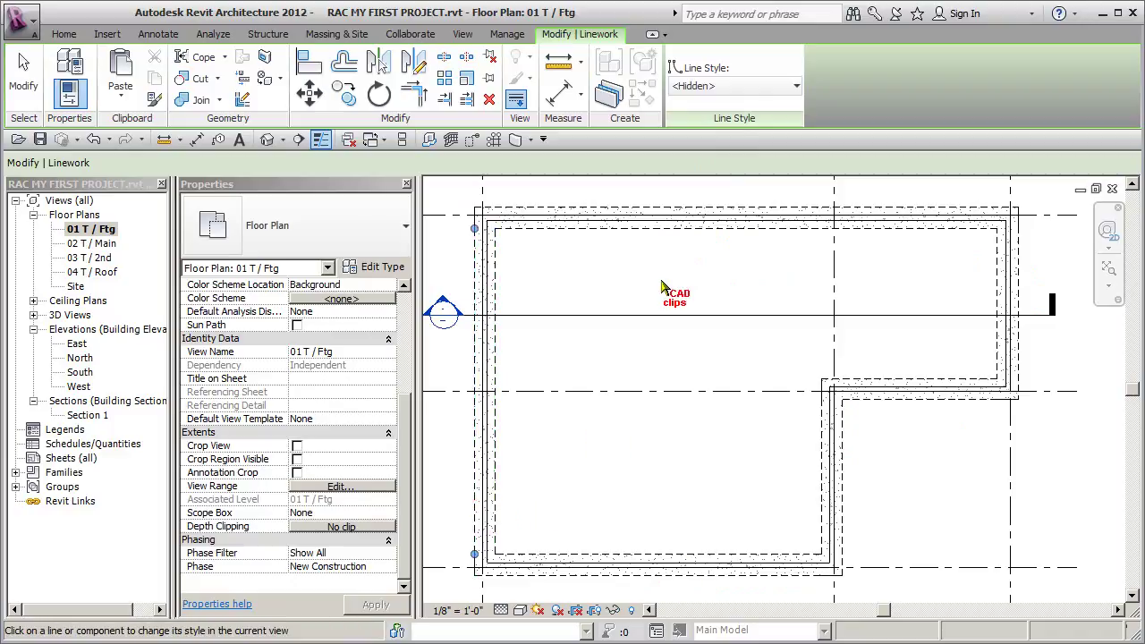
pyautogui.press('Escape')
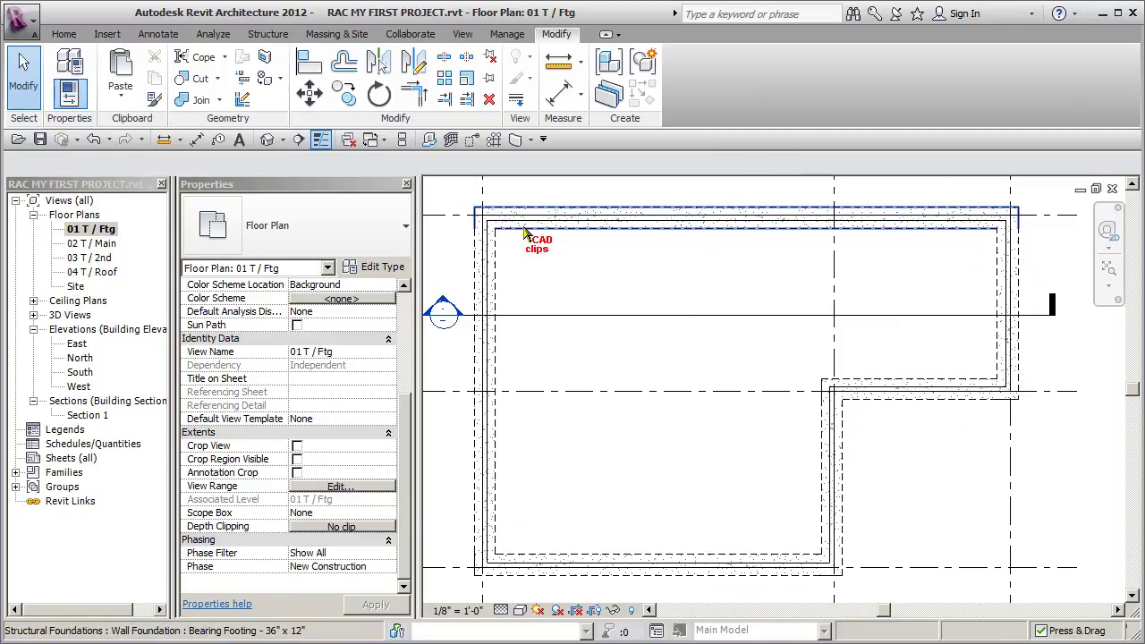
# Apply the <Hidden> Linework style to the remaining short footing edges at the foundation corners and finish the command.
pyautogui.scroll(3, 530, 235)
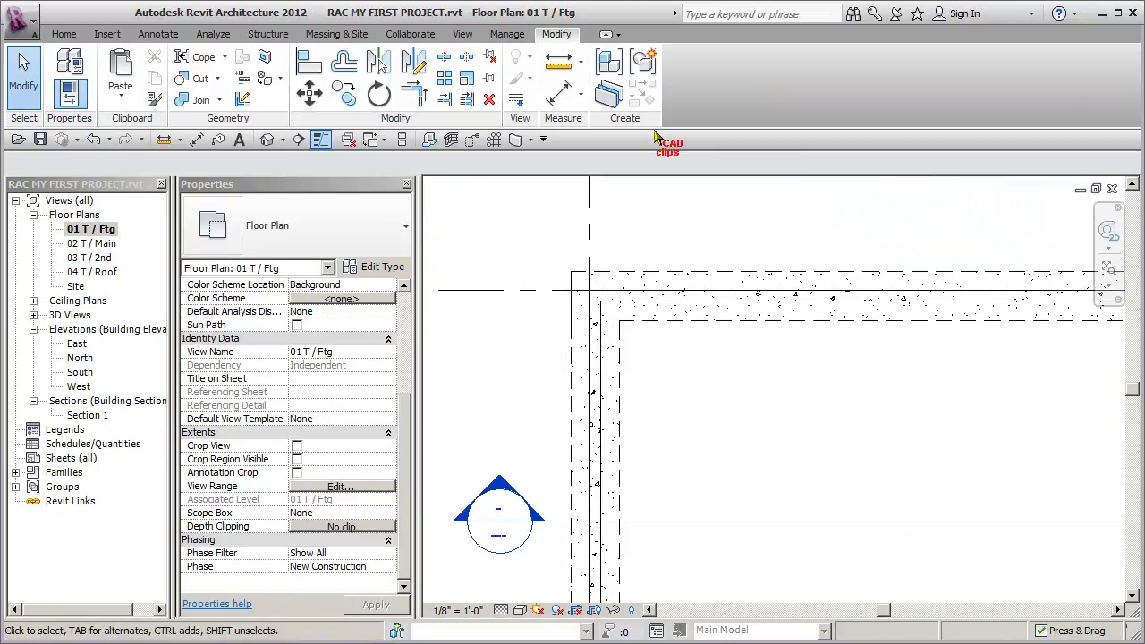
pyautogui.click(516, 98)
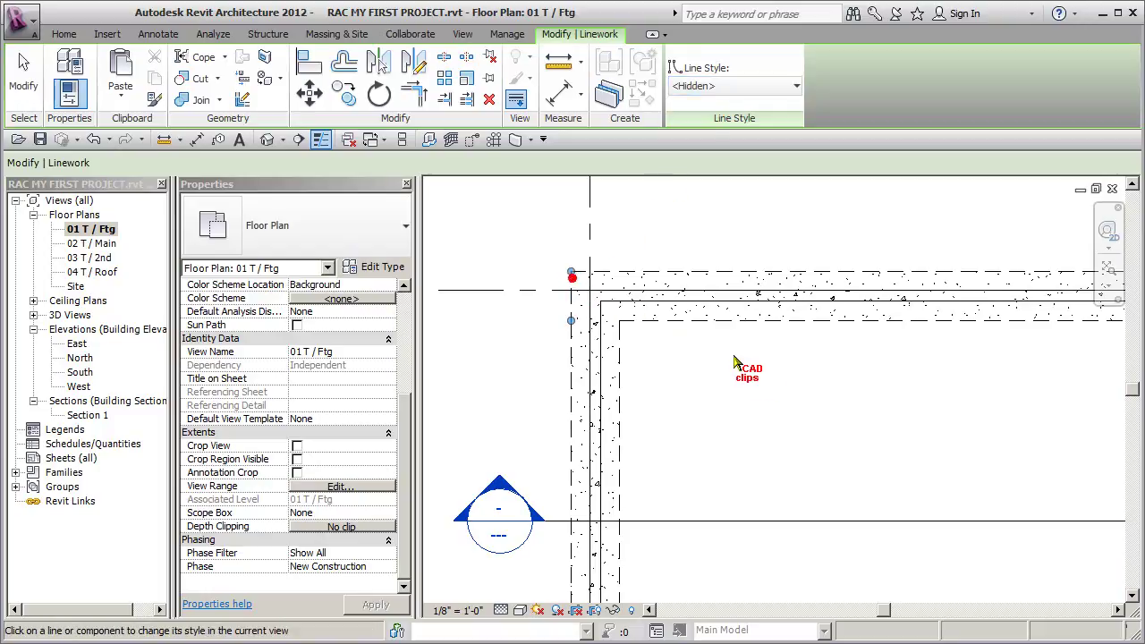
pyautogui.scroll(-2, 747, 371)
pyautogui.moveTo(830, 394)
pyautogui.mouseDown(button='middle')
pyautogui.moveTo(536, 349)
pyautogui.moveTo(376, 350)
pyautogui.mouseUp(button='middle')
pyautogui.moveTo(979, 360); pyautogui.dragTo(670, 345, button='middle')
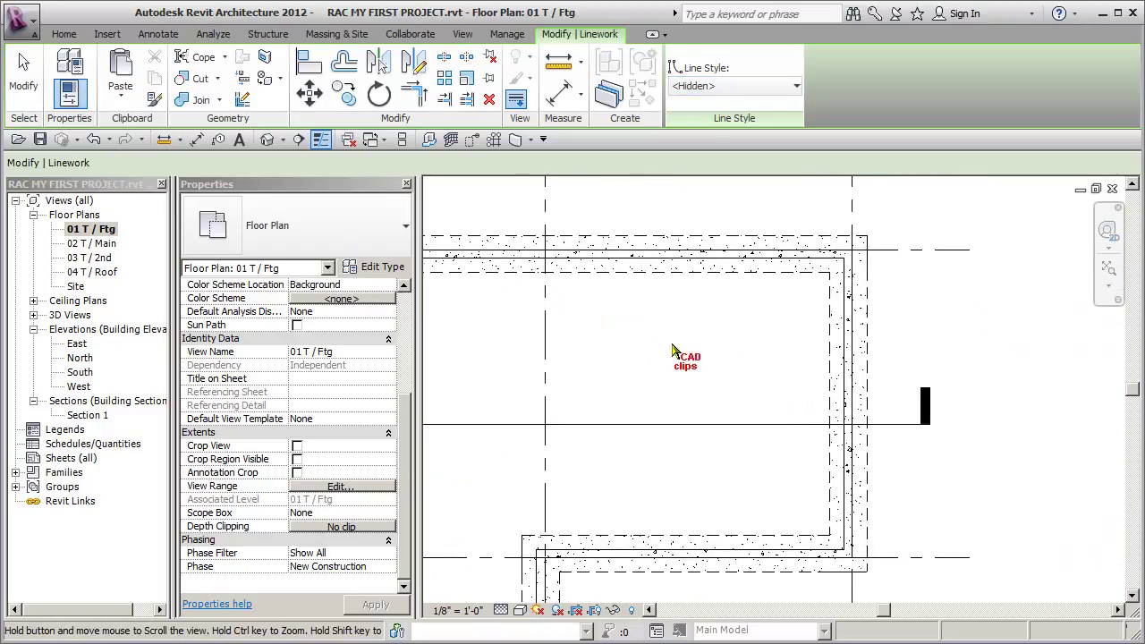
pyautogui.moveTo(890, 366); pyautogui.dragTo(882, 238, button='middle')
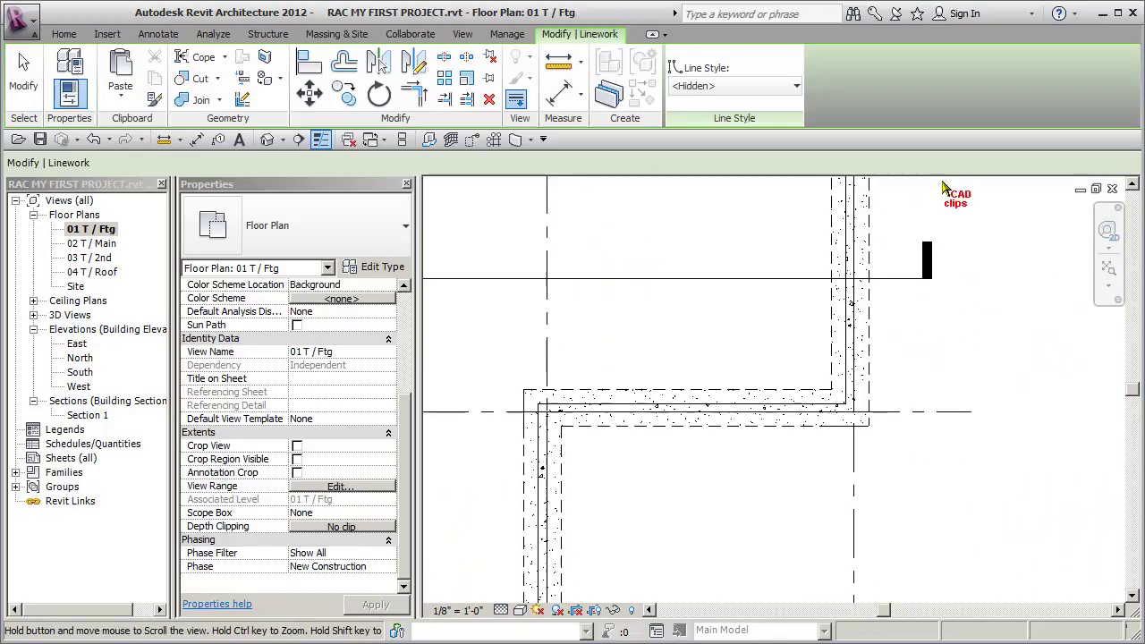
pyautogui.moveTo(792, 480); pyautogui.dragTo(841, 307, button='middle')
pyautogui.moveTo(613, 505); pyautogui.dragTo(726, 499, button='middle')
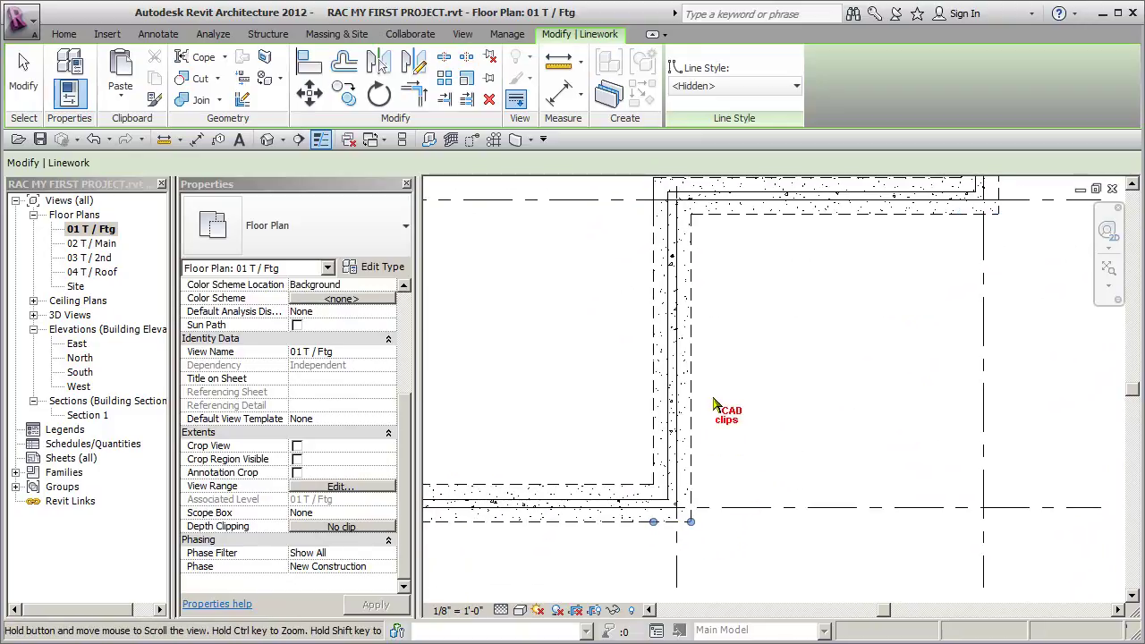
pyautogui.moveTo(680, 295); pyautogui.dragTo(761, 347, button='middle')
pyautogui.moveTo(637, 323); pyautogui.dragTo(685, 327, button='middle')
pyautogui.scroll(-2, 698, 483)
pyautogui.scroll(-1, 740, 412)
pyautogui.moveTo(739, 412); pyautogui.dragTo(617, 467, button='middle')
pyautogui.scroll(-1, 637, 472)
pyautogui.press('Escape')
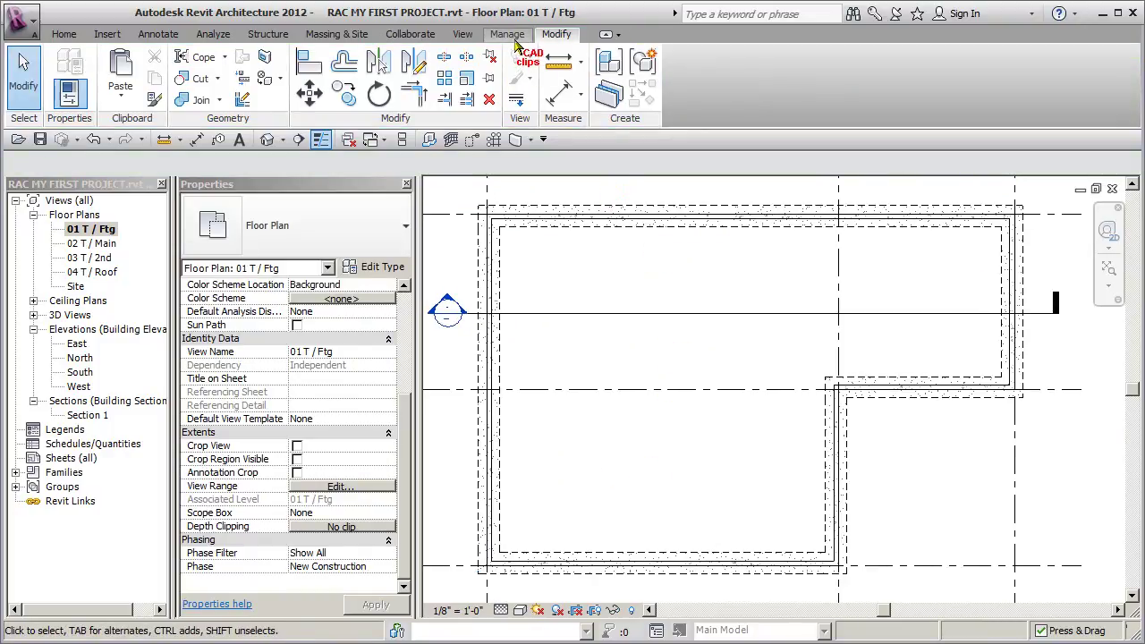
# Set the <Hidden> line style to line weight 2 and color Red, and apply the change to the project.
pyautogui.click(515, 34)
pyautogui.click(453, 95)
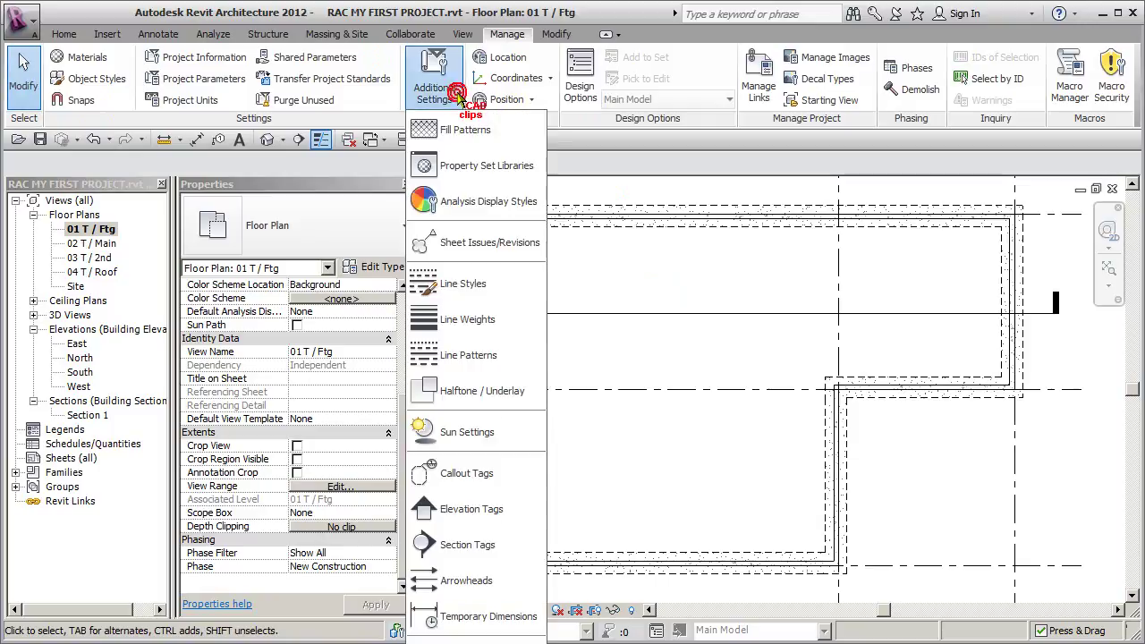
pyautogui.click(472, 283)
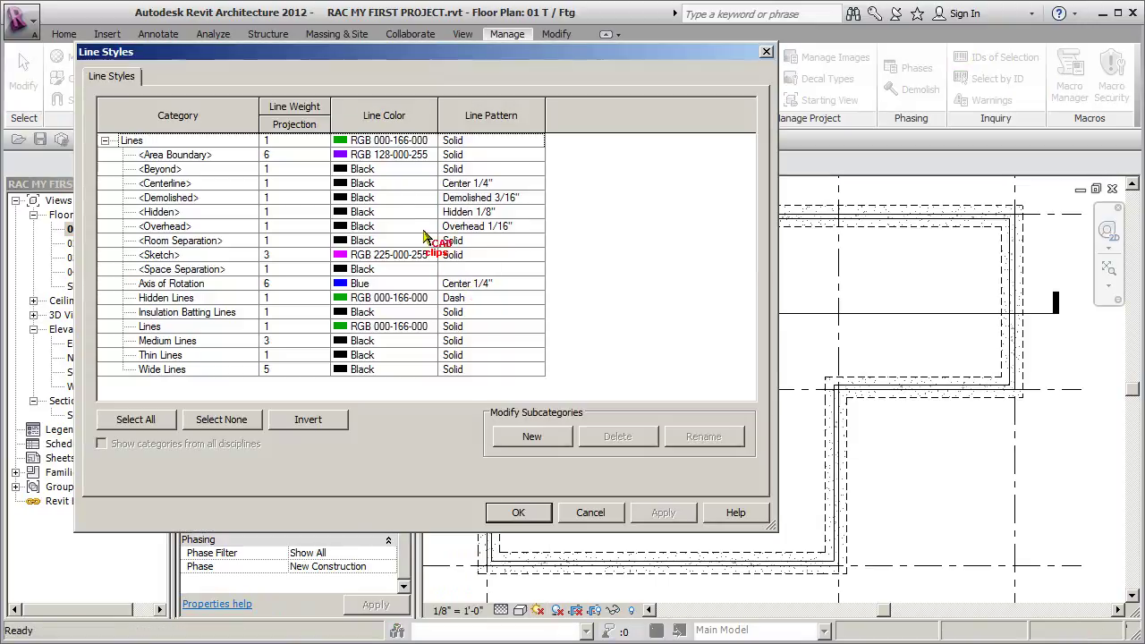
pyautogui.click(184, 212)
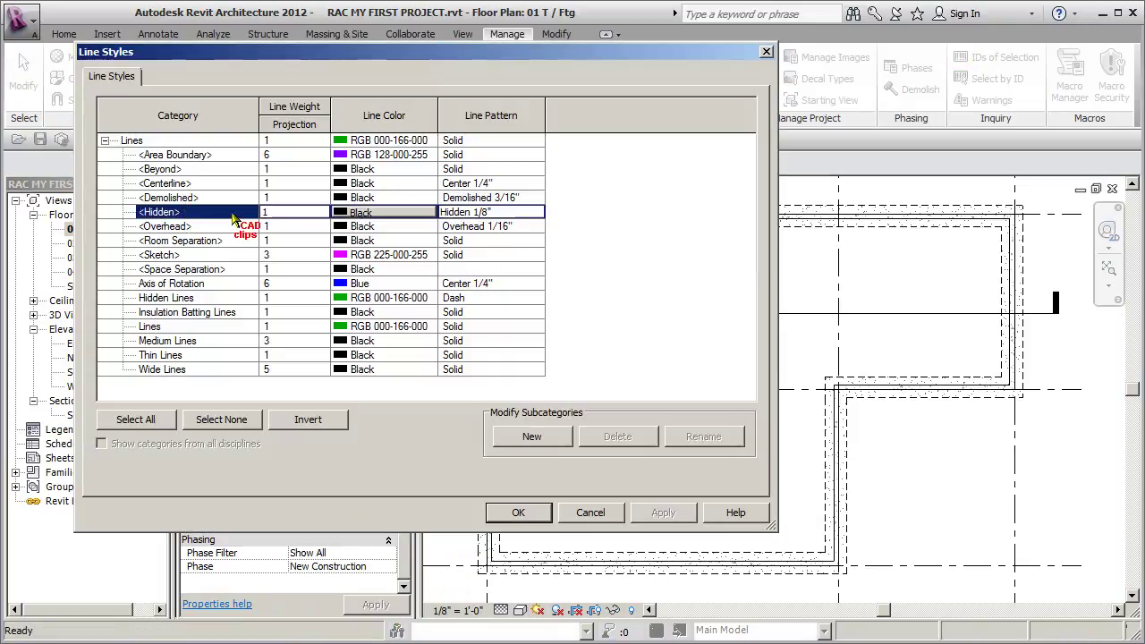
pyautogui.click(322, 213)
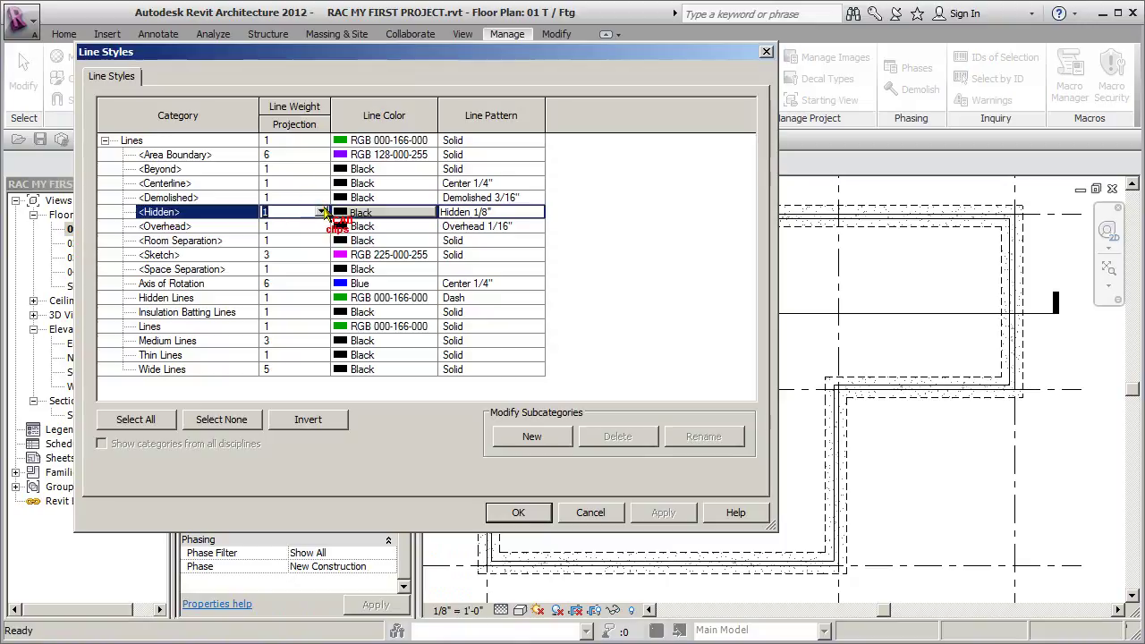
pyautogui.click(324, 211)
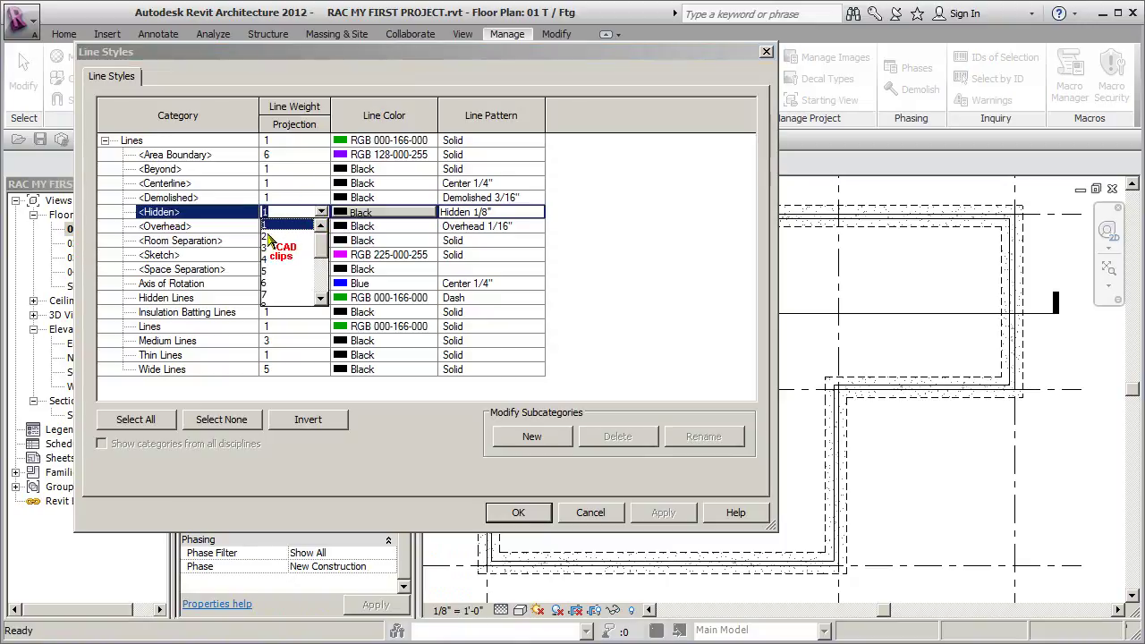
pyautogui.click(279, 229)
pyautogui.click(437, 212)
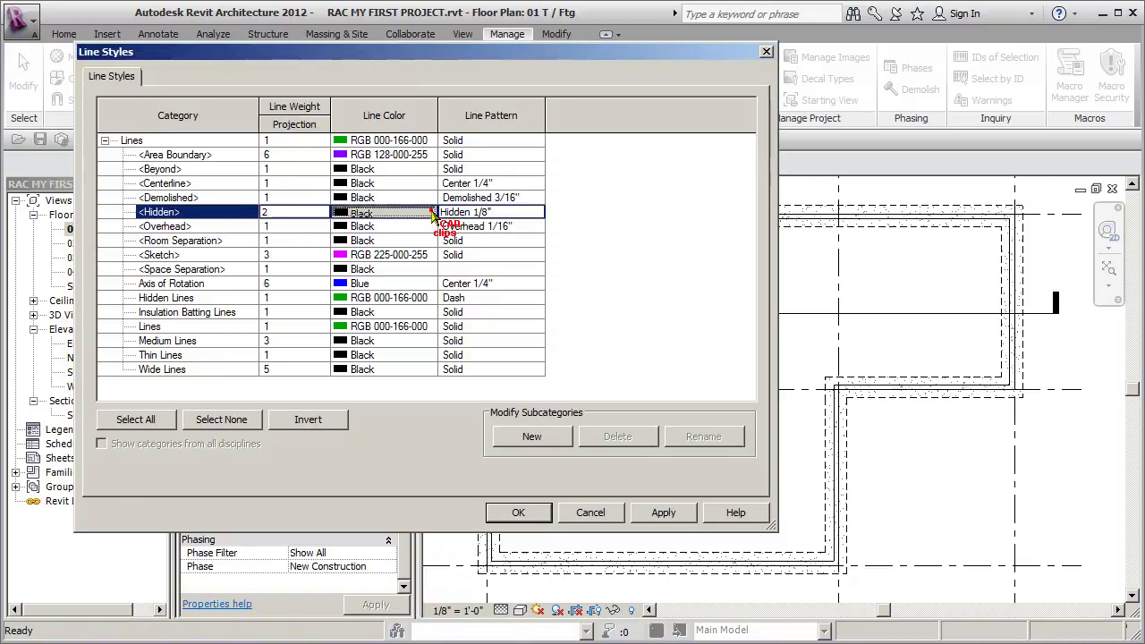
pyautogui.click(386, 216)
pyautogui.click(646, 478)
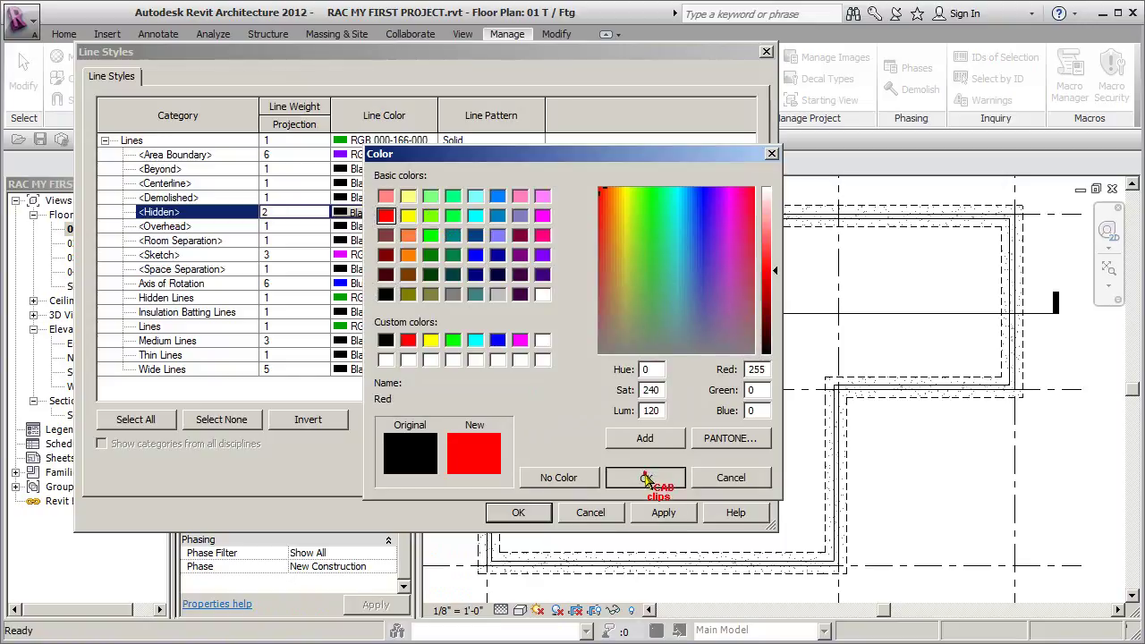
pyautogui.click(663, 512)
pyautogui.click(518, 513)
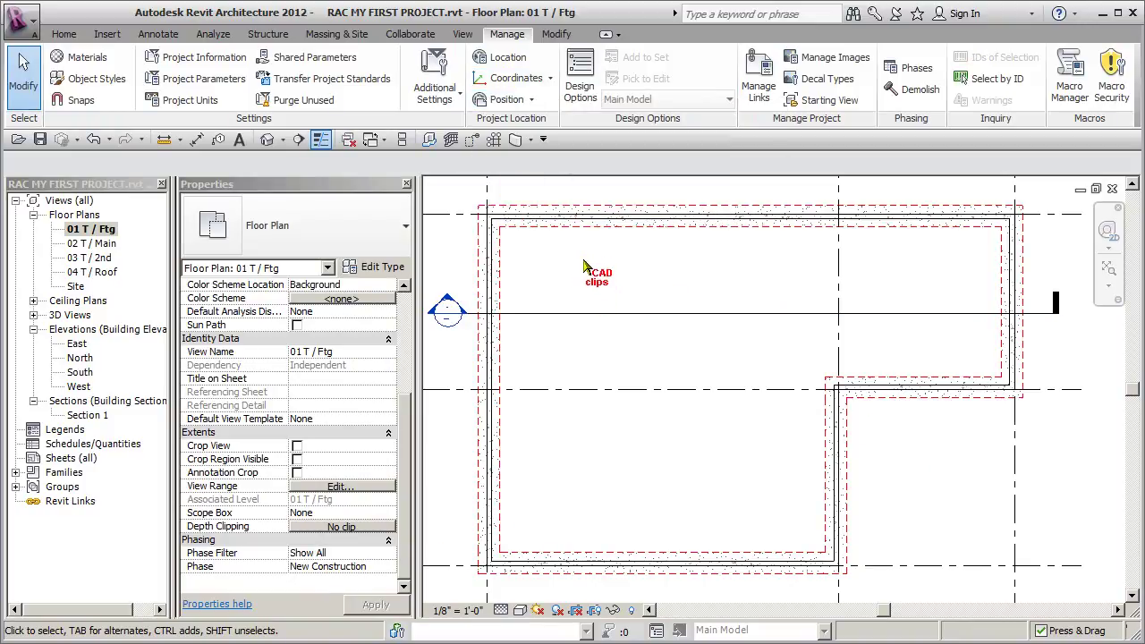
# Set the <Hidden> line style to color Black and line weight 1, and apply the change to the project.
pyautogui.click(434, 85)
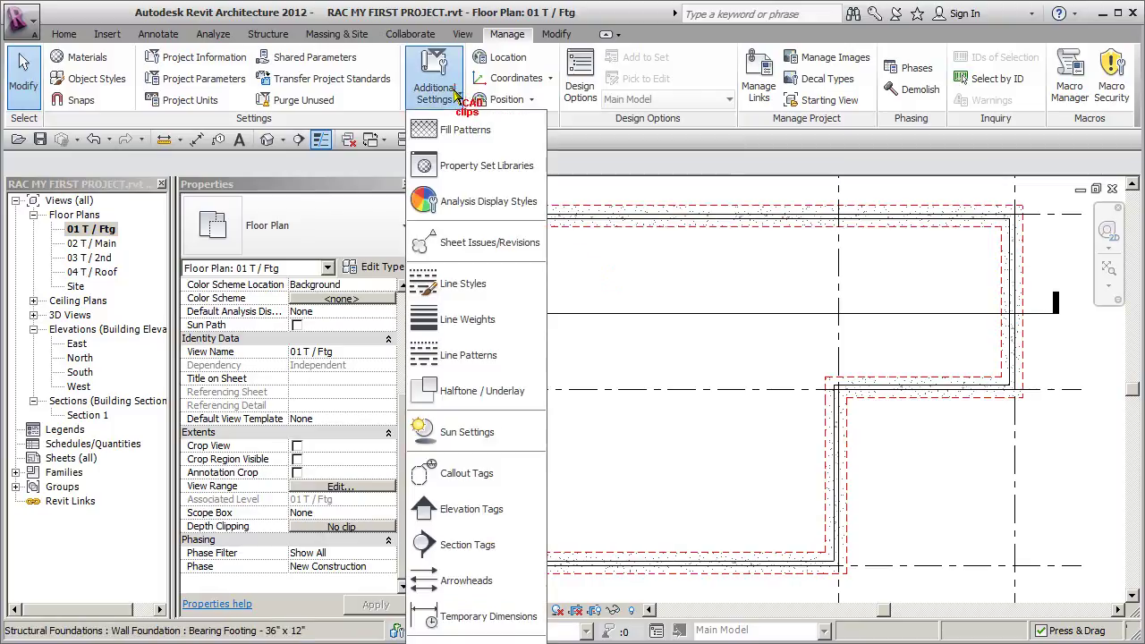
pyautogui.click(488, 290)
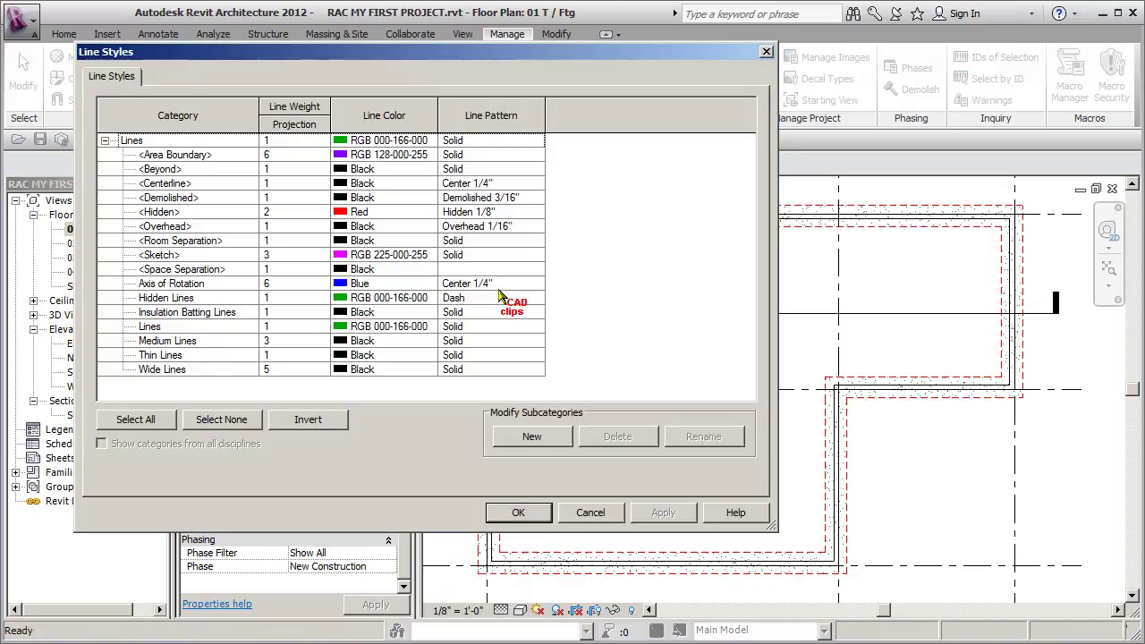
pyautogui.click(417, 212)
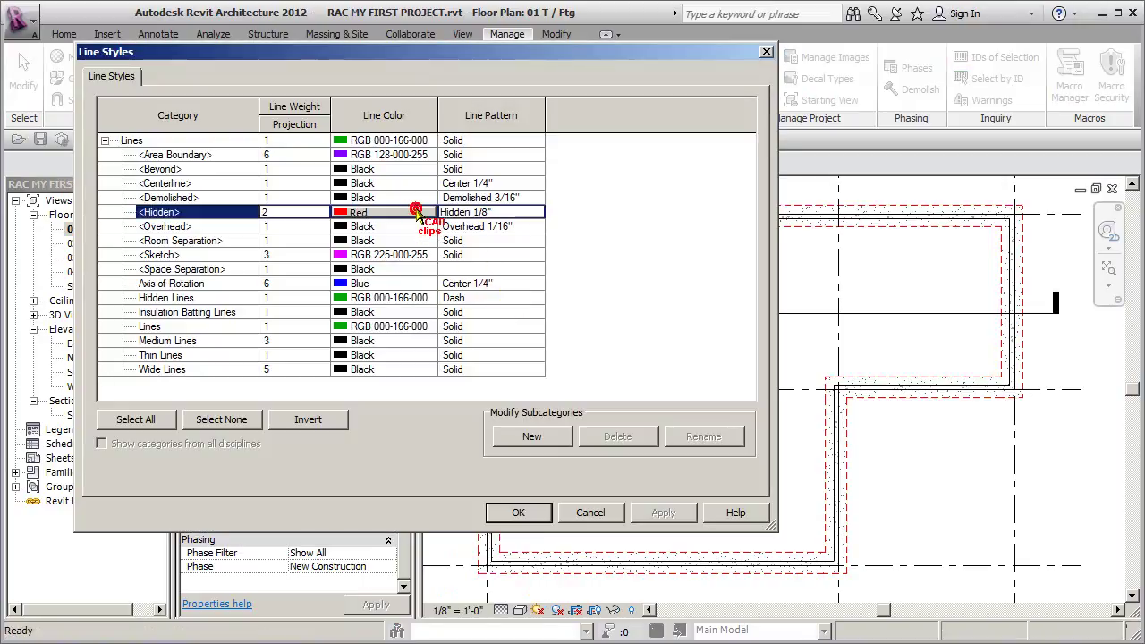
pyautogui.click(416, 214)
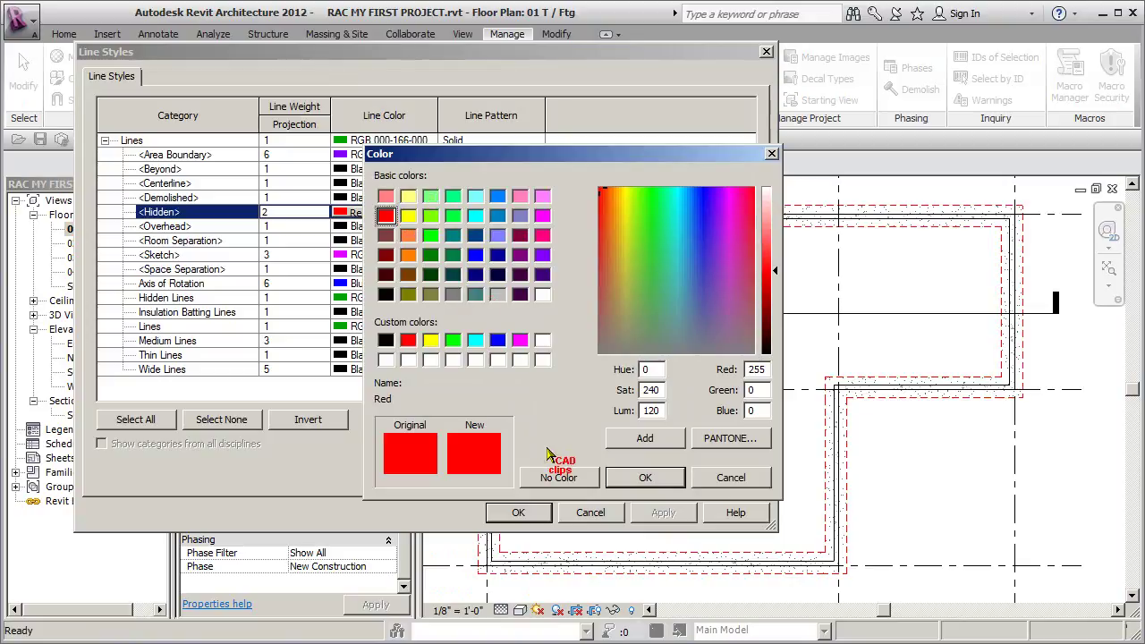
pyautogui.click(385, 340)
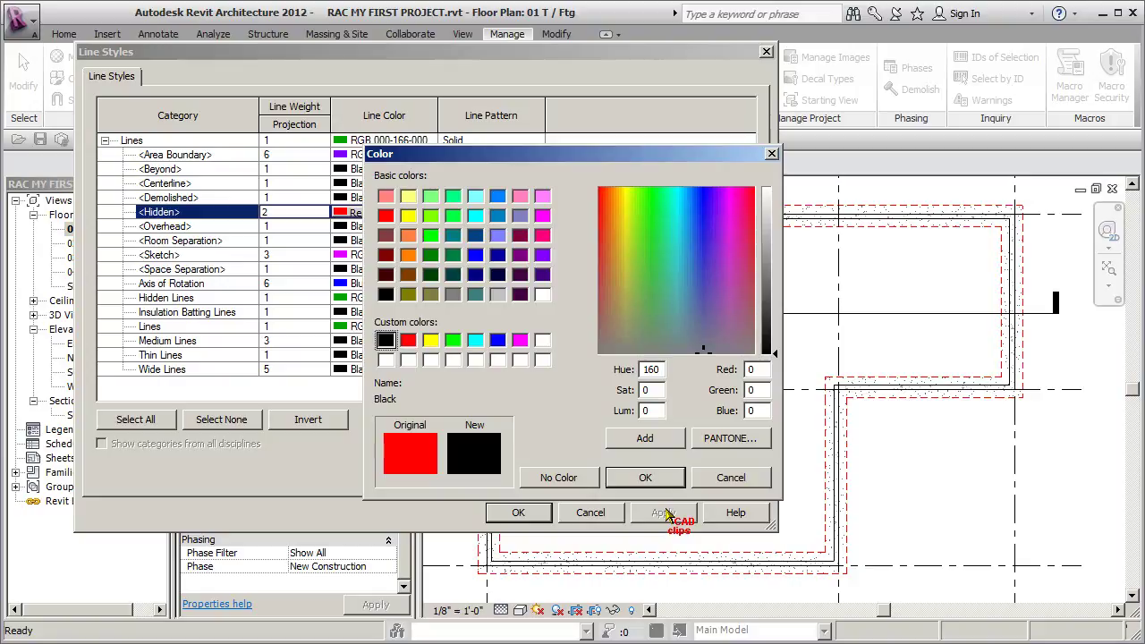
pyautogui.click(646, 477)
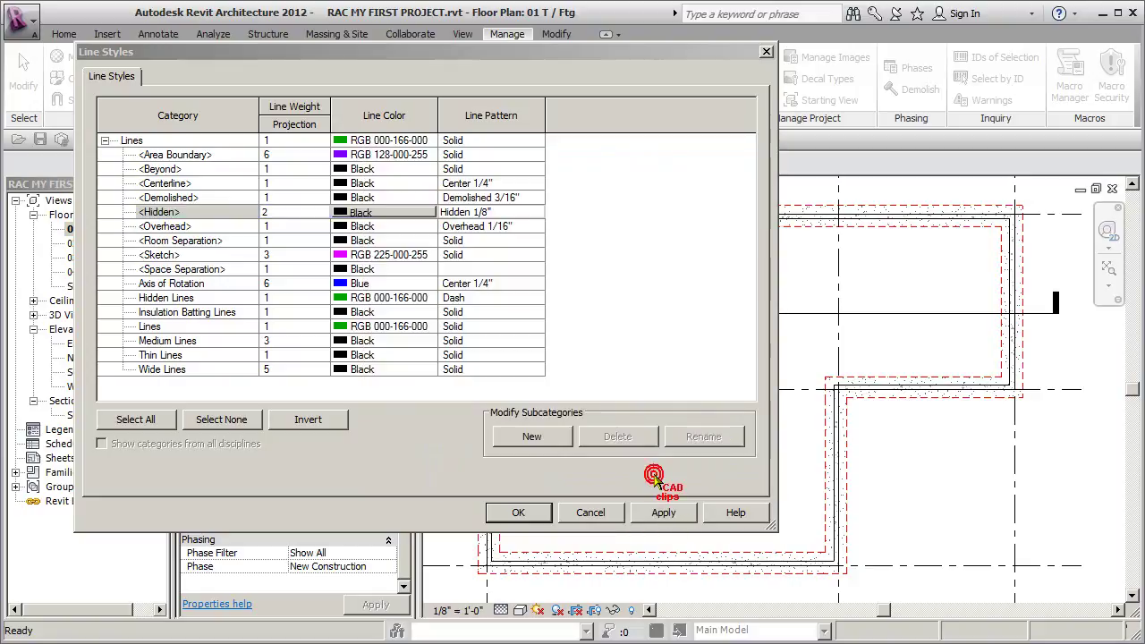
pyautogui.click(324, 215)
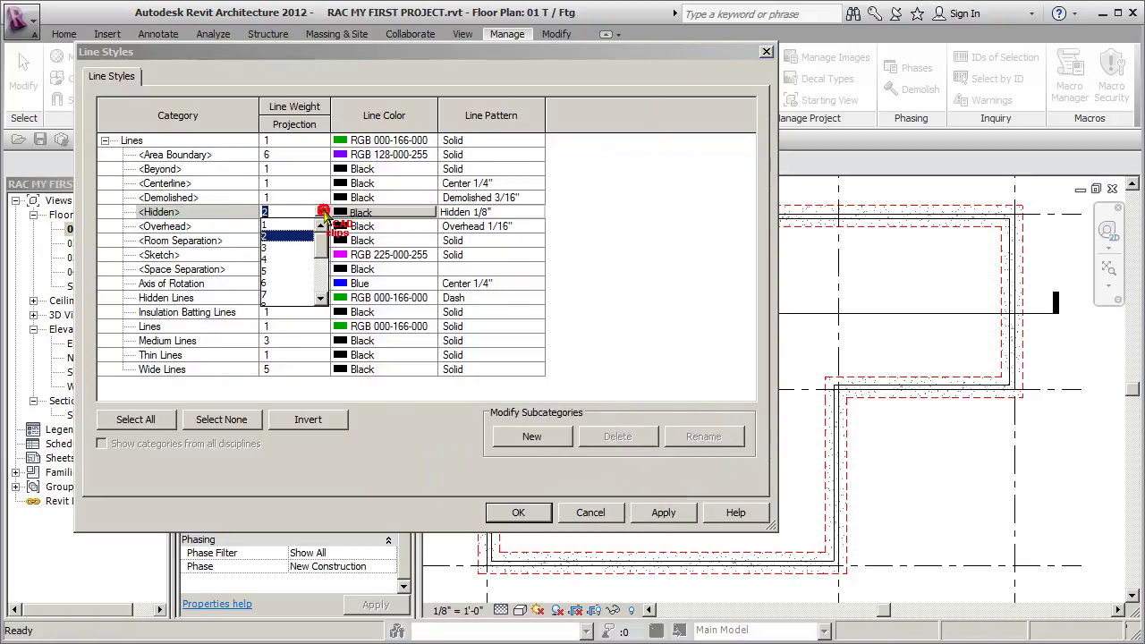
pyautogui.click(284, 228)
pyautogui.click(664, 513)
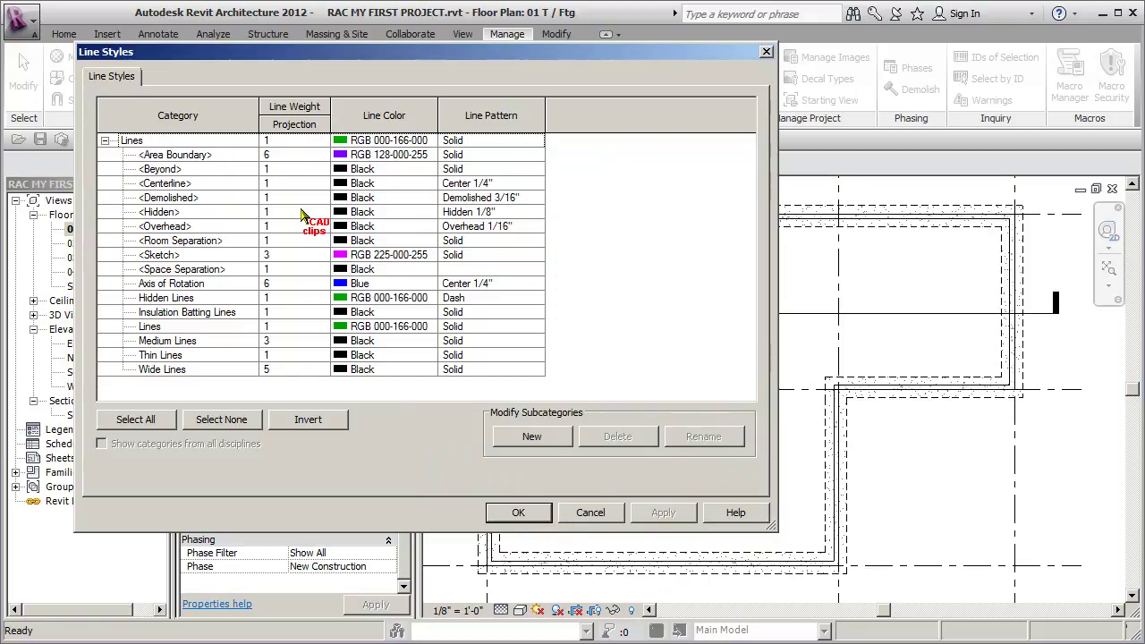
pyautogui.click(519, 511)
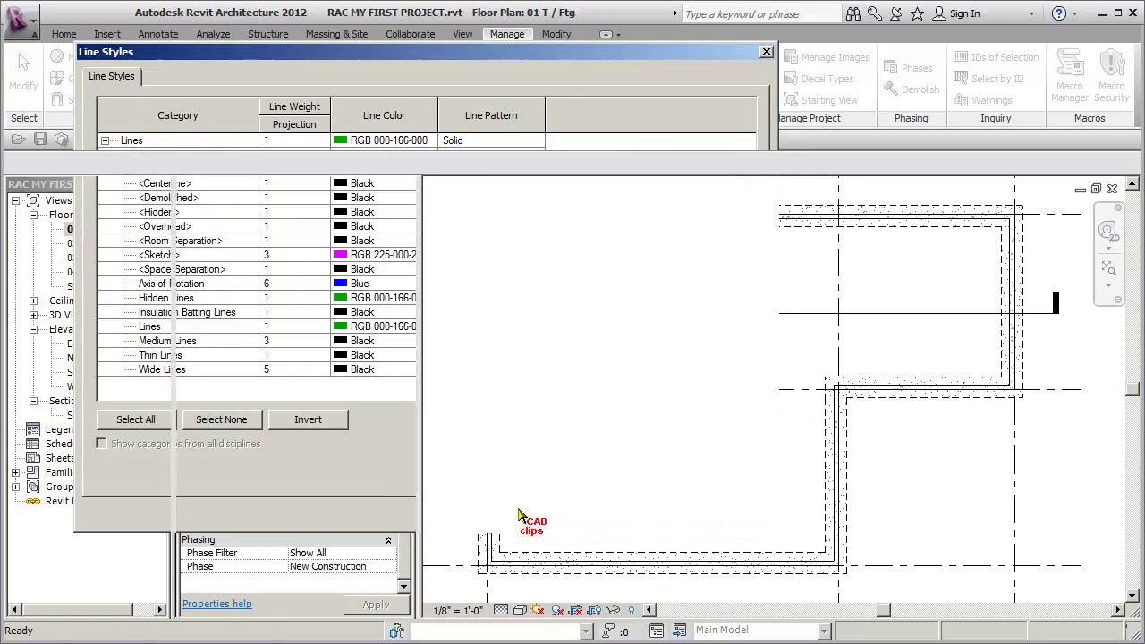
# Create a new line style named Footing Lines as a subcategory of Lines.
pyautogui.click(555, 34)
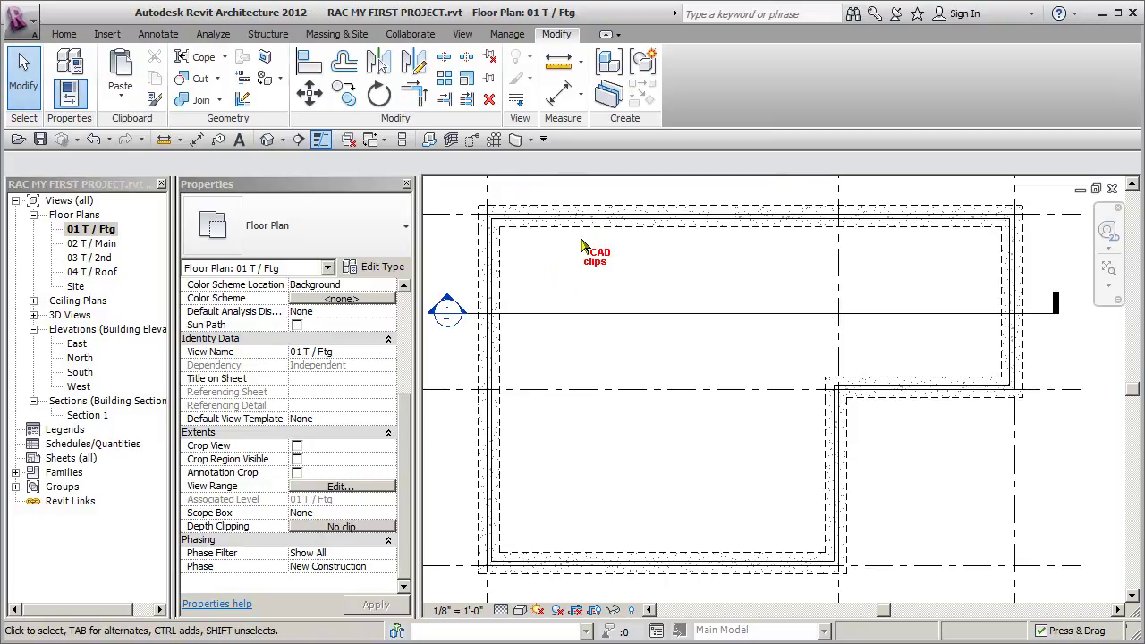
pyautogui.click(508, 34)
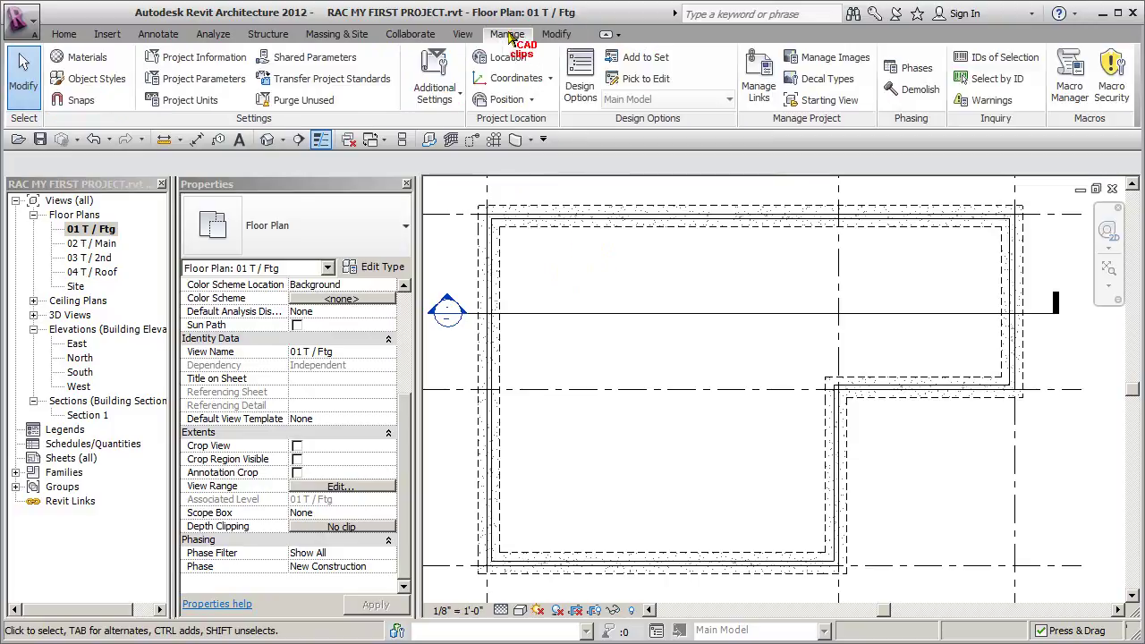
pyautogui.click(454, 92)
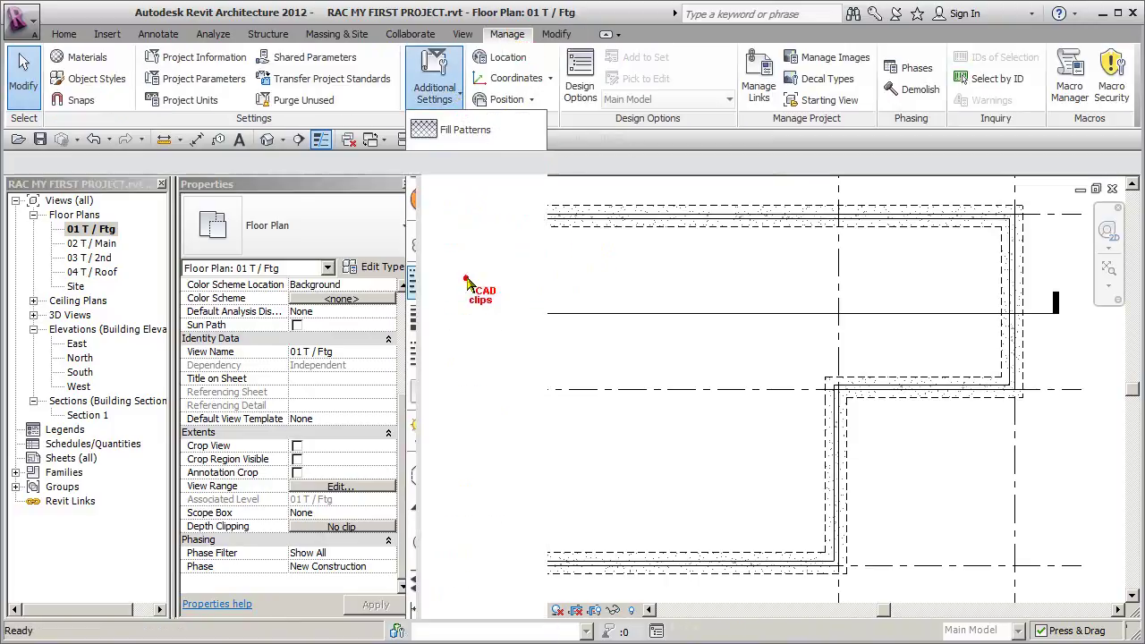
pyautogui.click(467, 284)
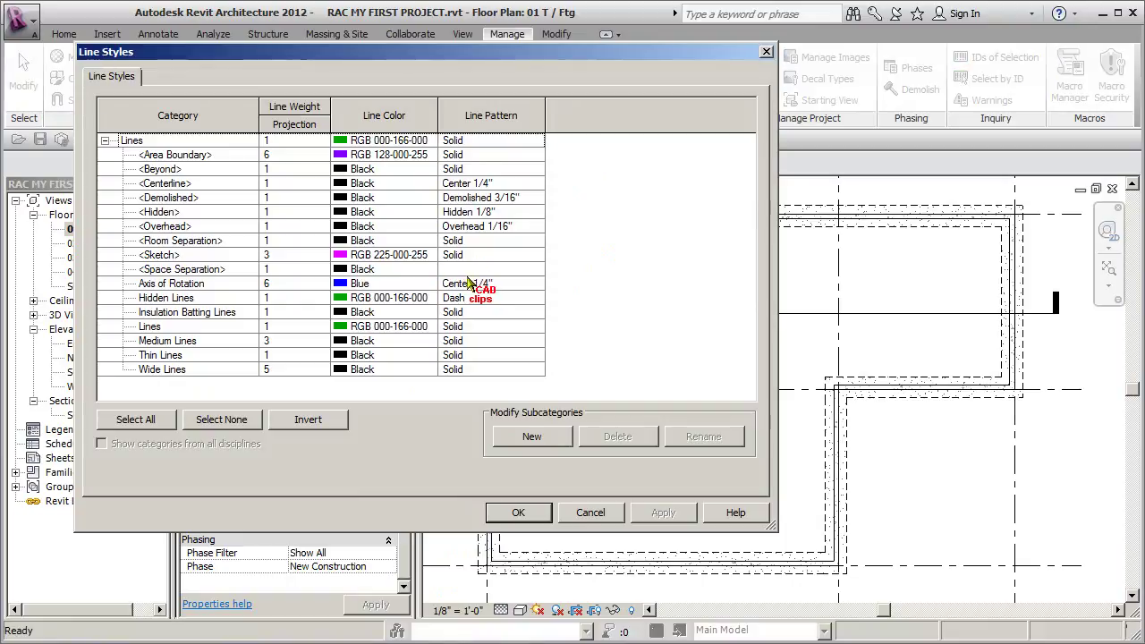
pyautogui.click(528, 437)
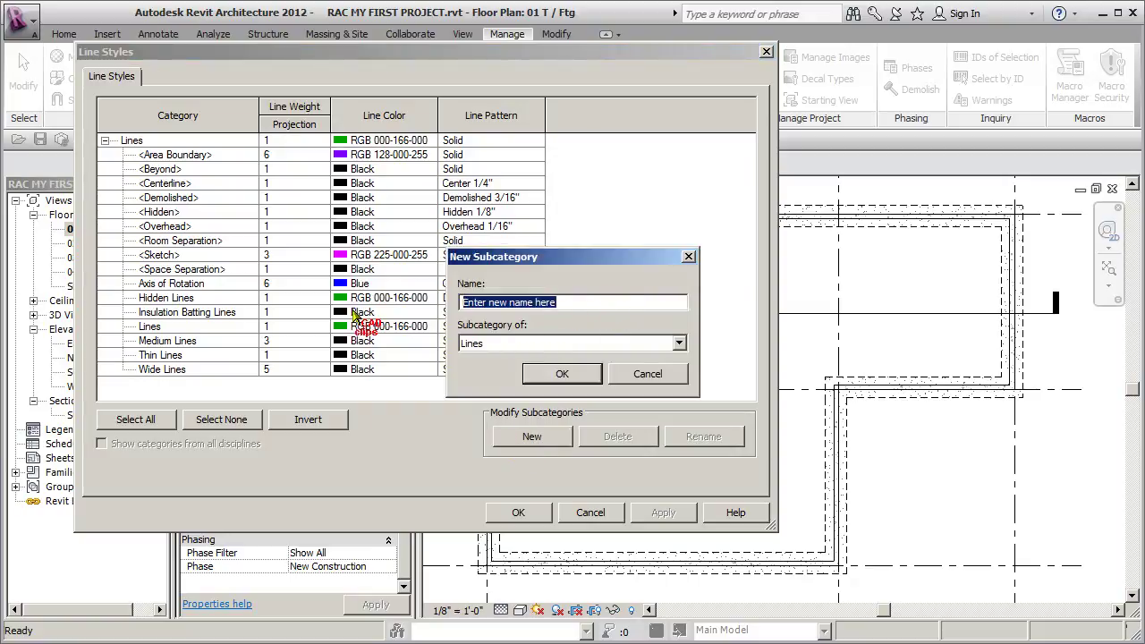
pyautogui.write('Footing Lines')
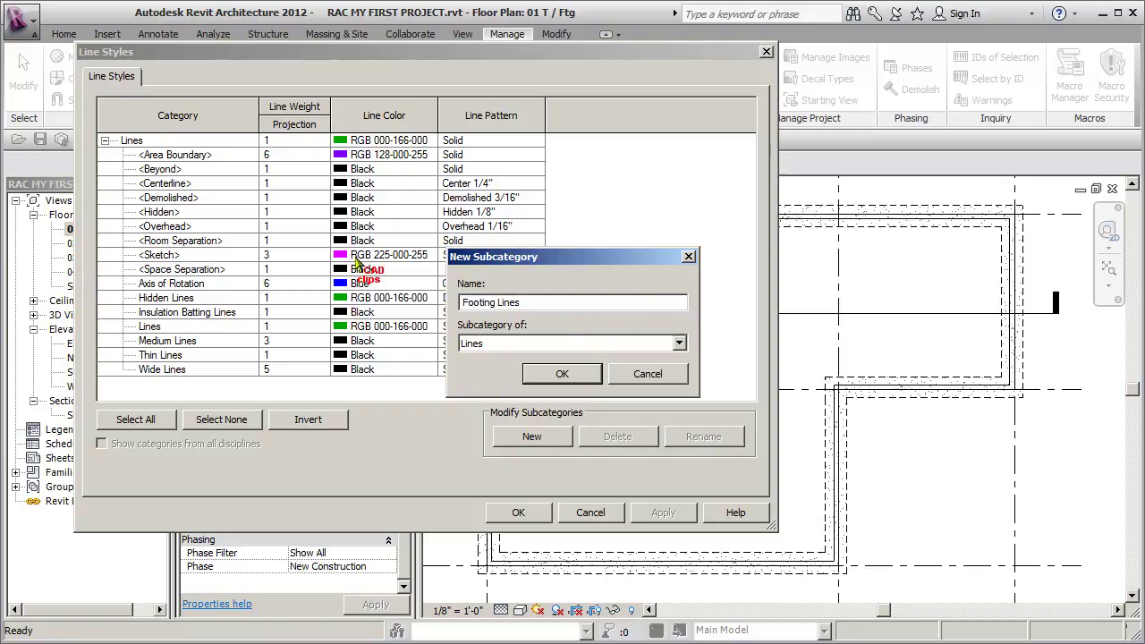
pyautogui.click(562, 374)
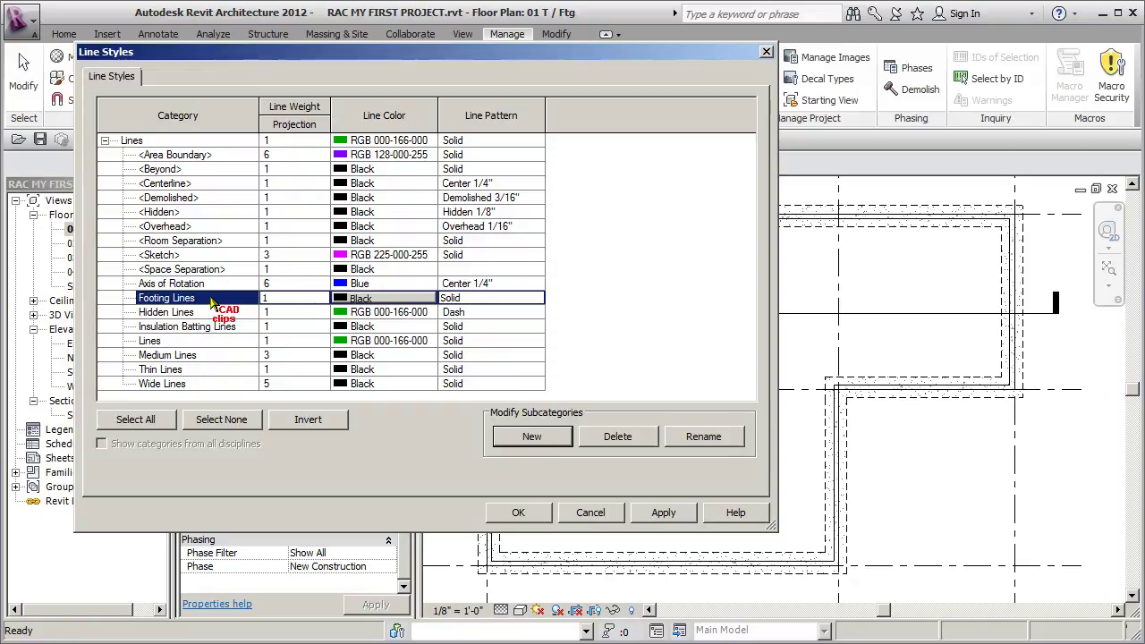
# Give the Footing Lines style line weight 2 and the Hidden 1/16" line pattern, then apply the line style settings.
pyautogui.click(327, 299)
pyautogui.click(321, 298)
pyautogui.click(273, 324)
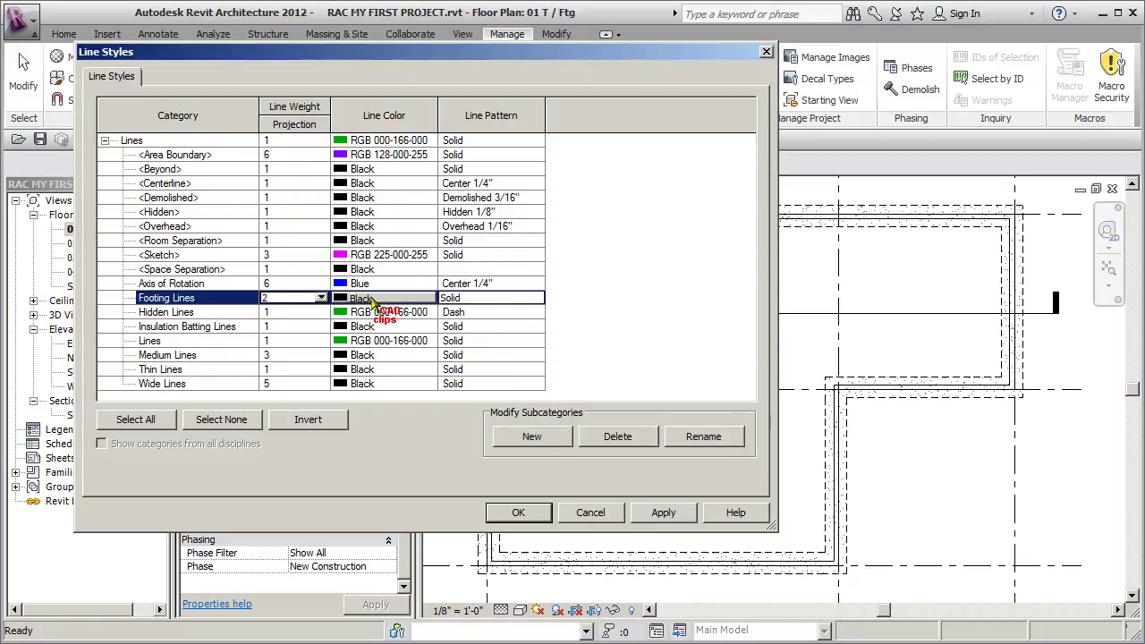
pyautogui.click(535, 299)
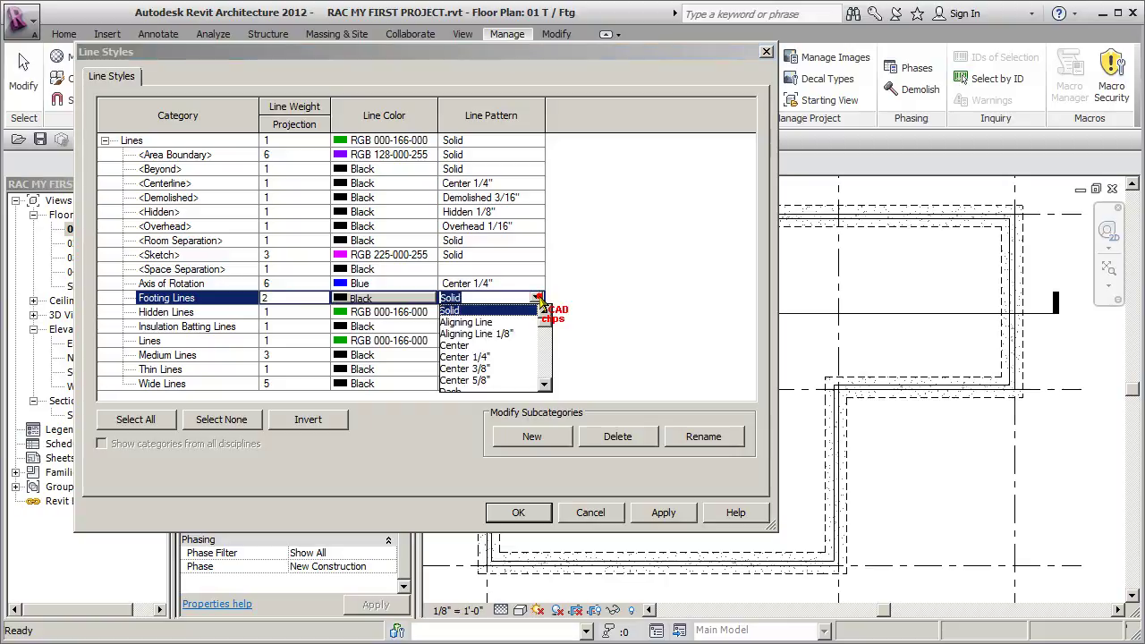
pyautogui.click(546, 383)
pyautogui.click(547, 383)
pyautogui.click(547, 382)
pyautogui.click(547, 382)
pyautogui.click(546, 382)
pyautogui.click(547, 381)
pyautogui.click(547, 381)
pyautogui.click(547, 381)
pyautogui.click(547, 381)
pyautogui.moveTo(546, 337); pyautogui.dragTo(547, 363)
pyautogui.click(474, 345)
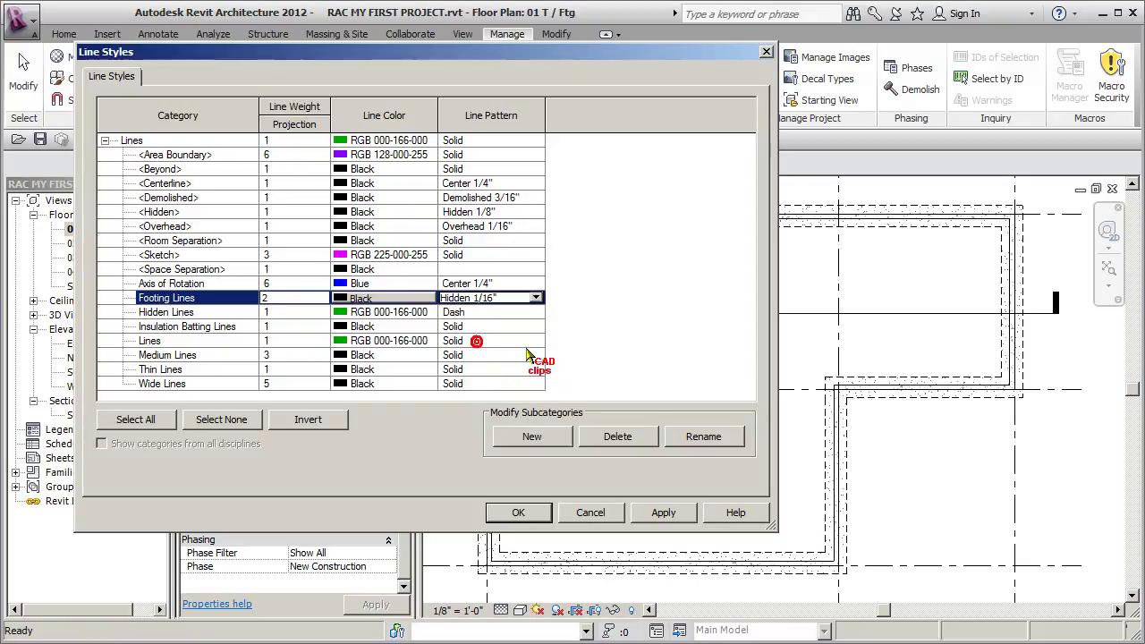
pyautogui.click(664, 513)
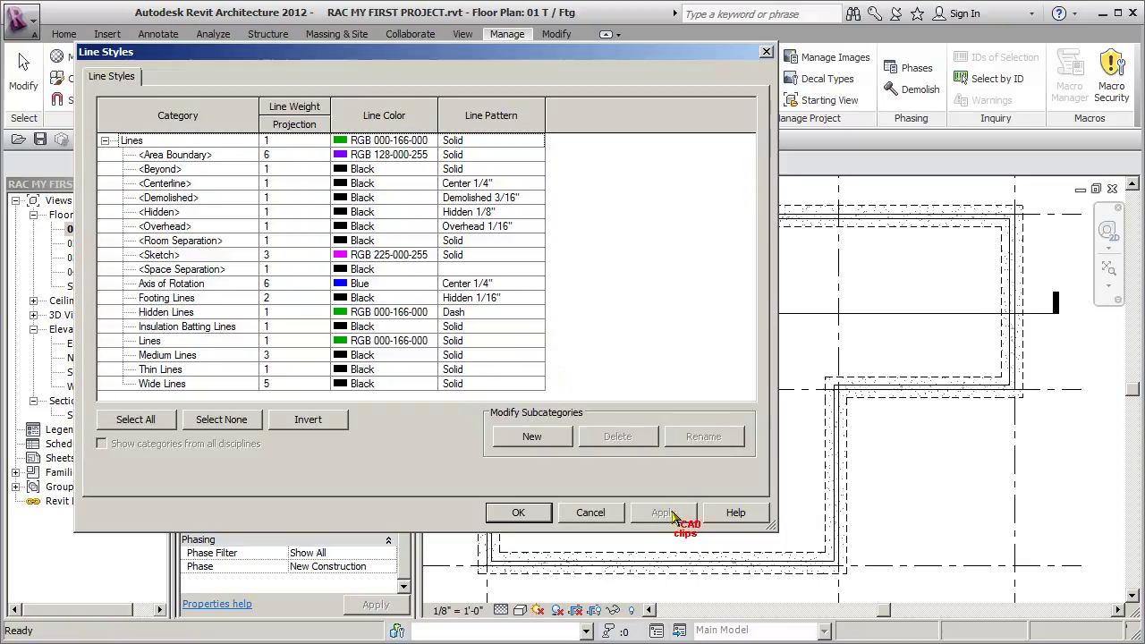
pyautogui.click(519, 513)
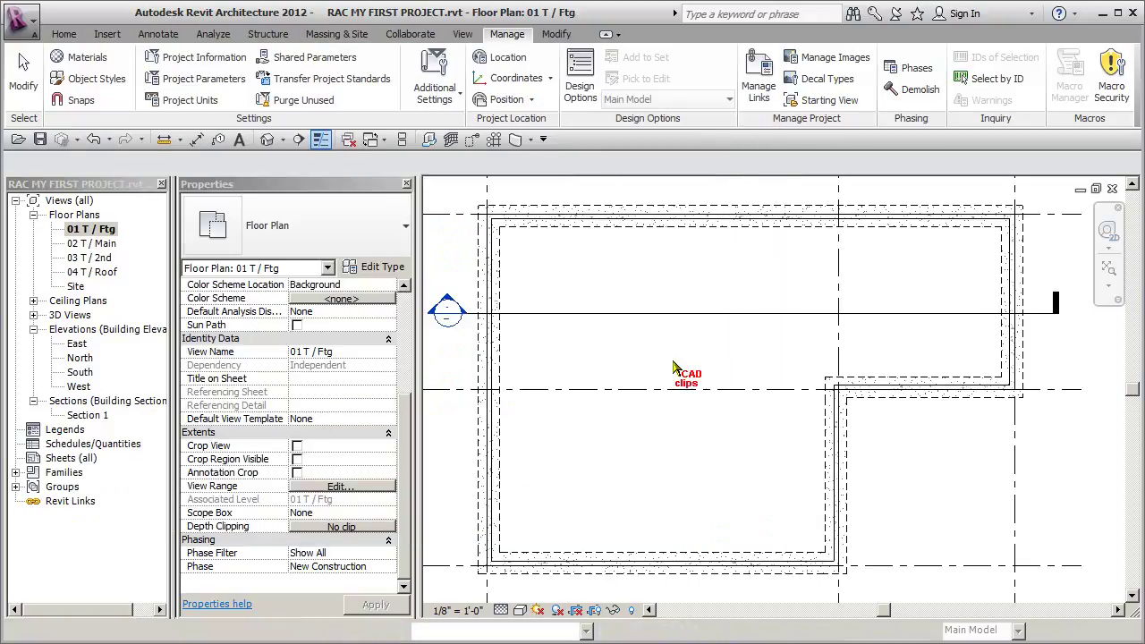
# Override the footing edges along the plan's upper and left walls with the Footing Lines style using the Linework tool.
pyautogui.click(556, 34)
pyautogui.click(518, 99)
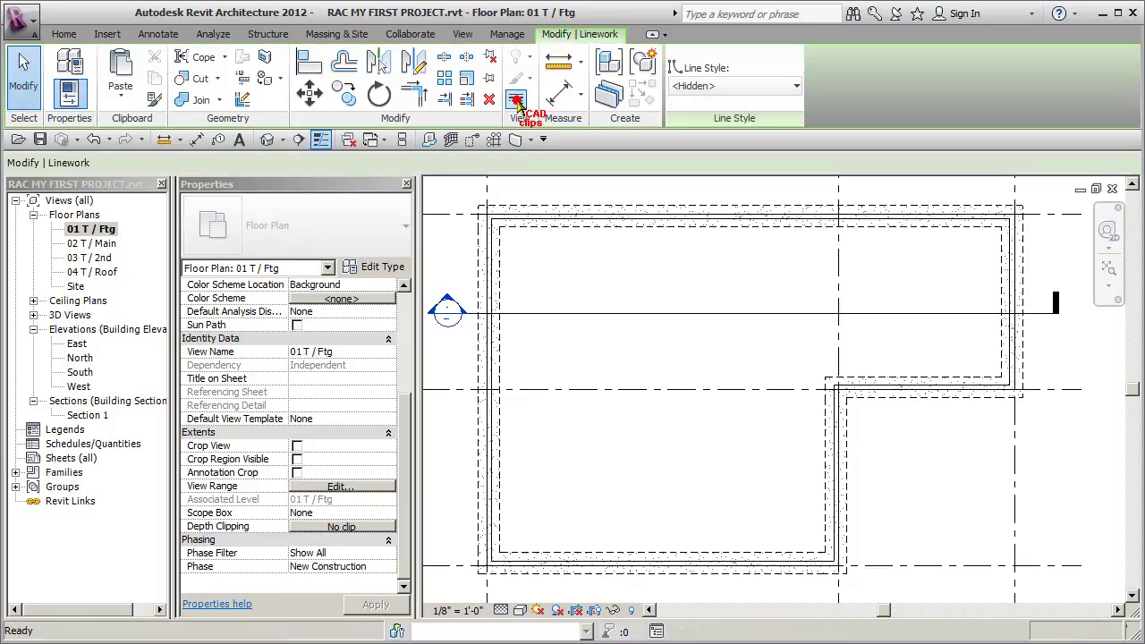
pyautogui.click(738, 86)
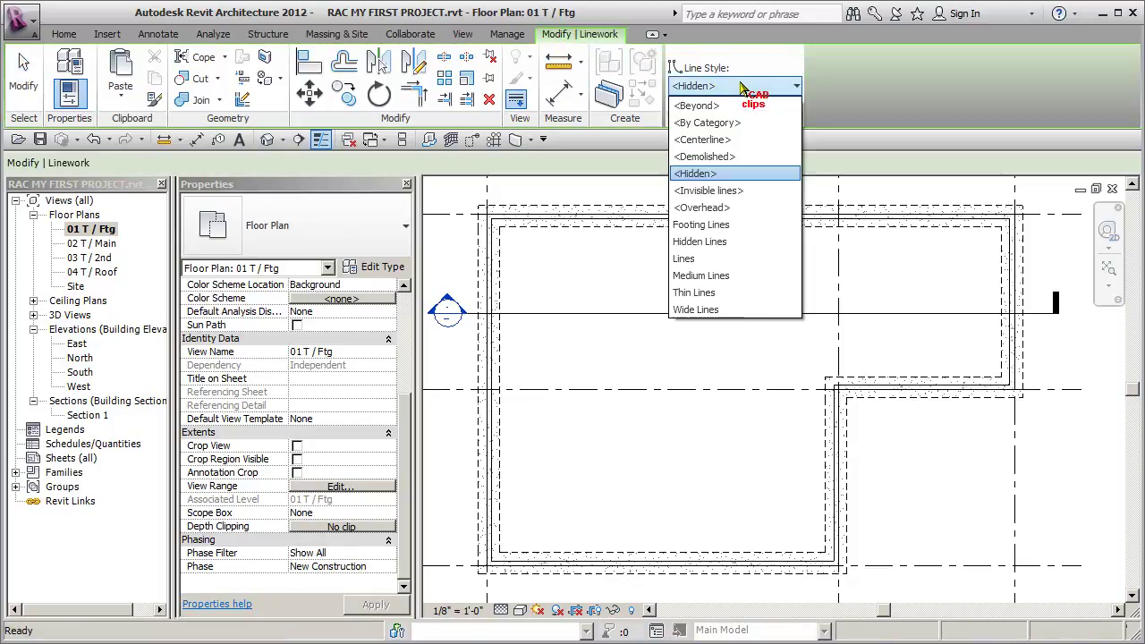
pyautogui.click(703, 224)
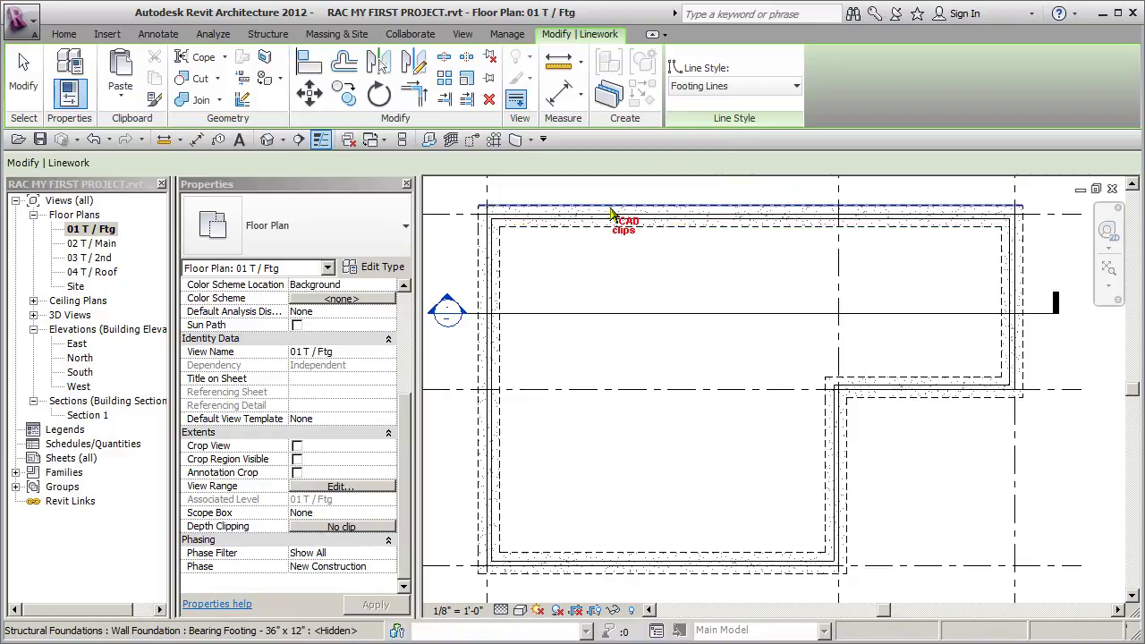
pyautogui.click(610, 208)
pyautogui.click(602, 226)
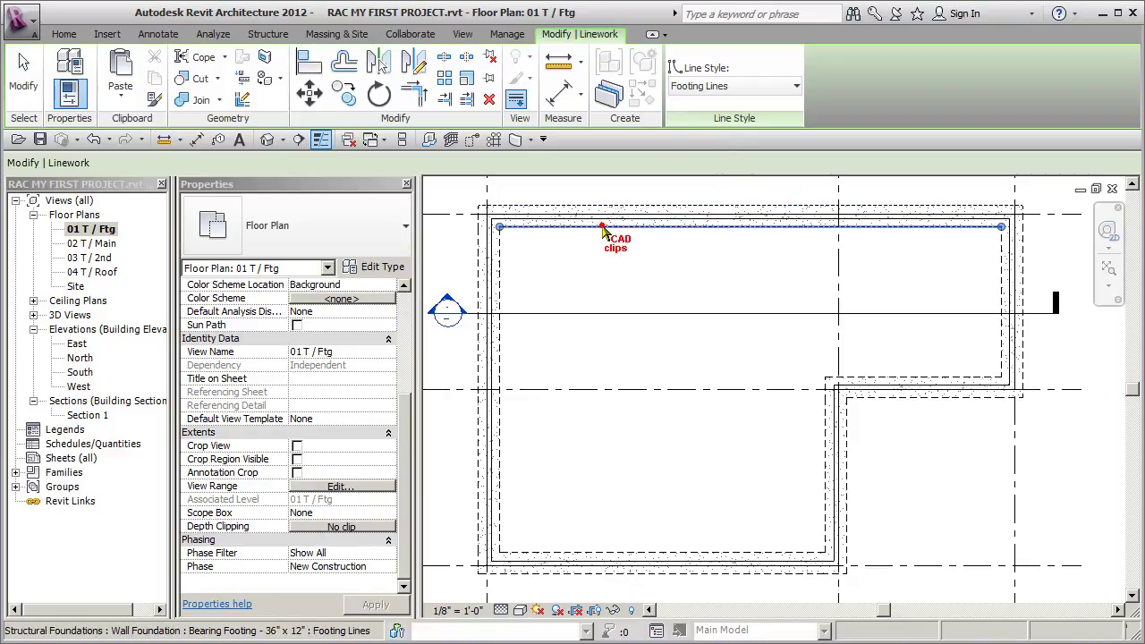
pyautogui.scroll(3, 483, 228)
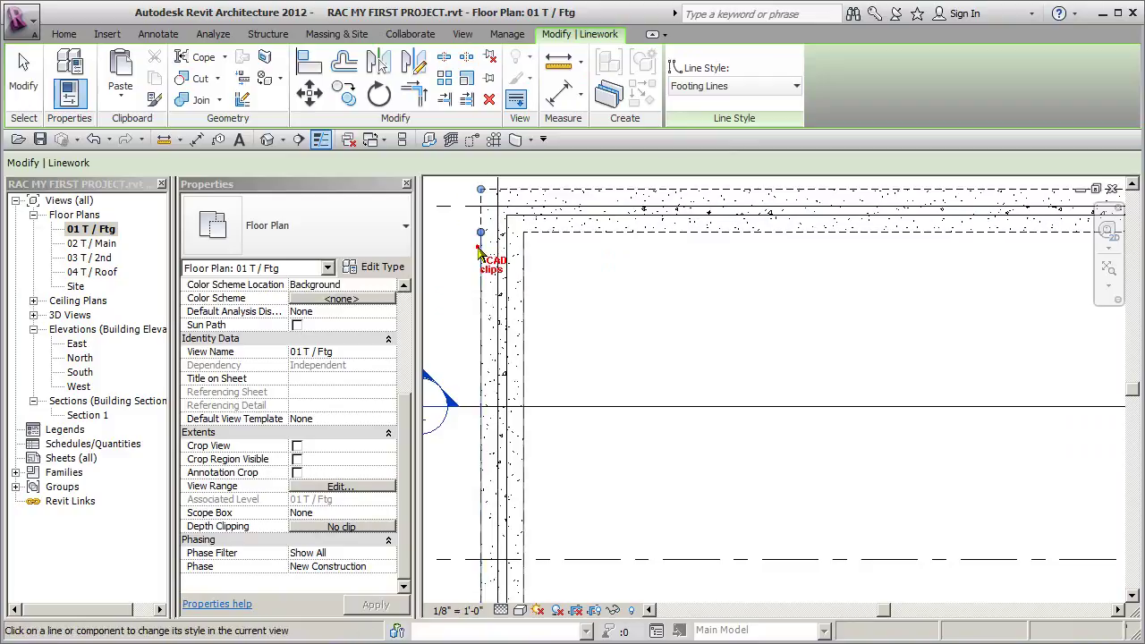
pyautogui.click(525, 266)
# Apply the Footing Lines style to the footing edges along the plan's lower wall and around the recessed corner.
pyautogui.scroll(-3, 625, 336)
pyautogui.moveTo(639, 358); pyautogui.dragTo(539, 228, button='middle')
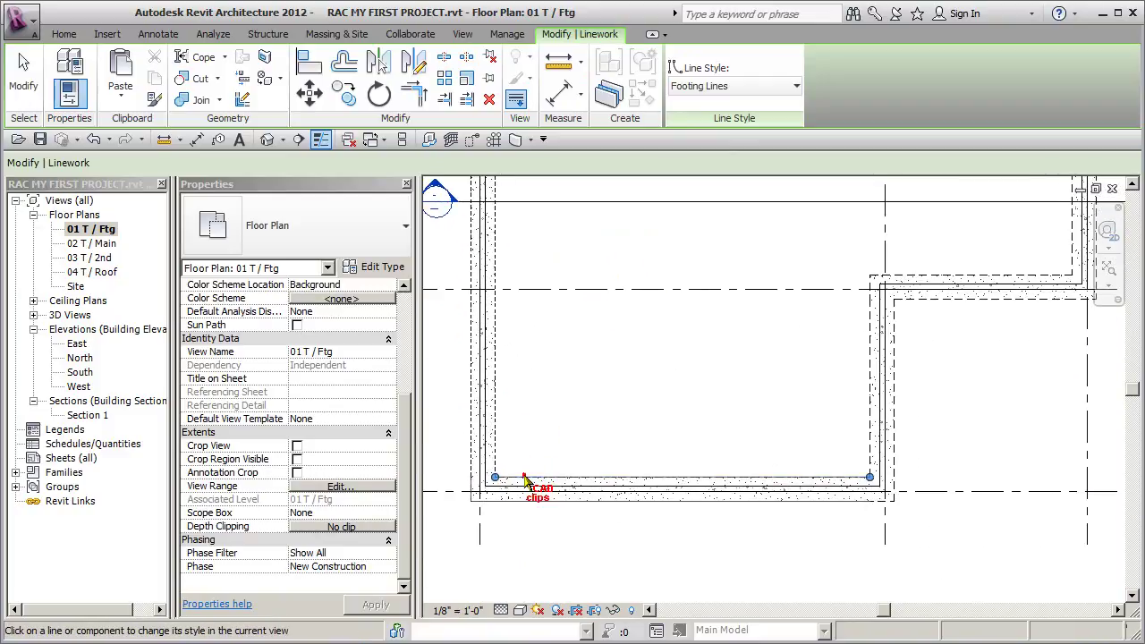
pyautogui.click(539, 501)
pyautogui.click(470, 487)
pyautogui.click(894, 342)
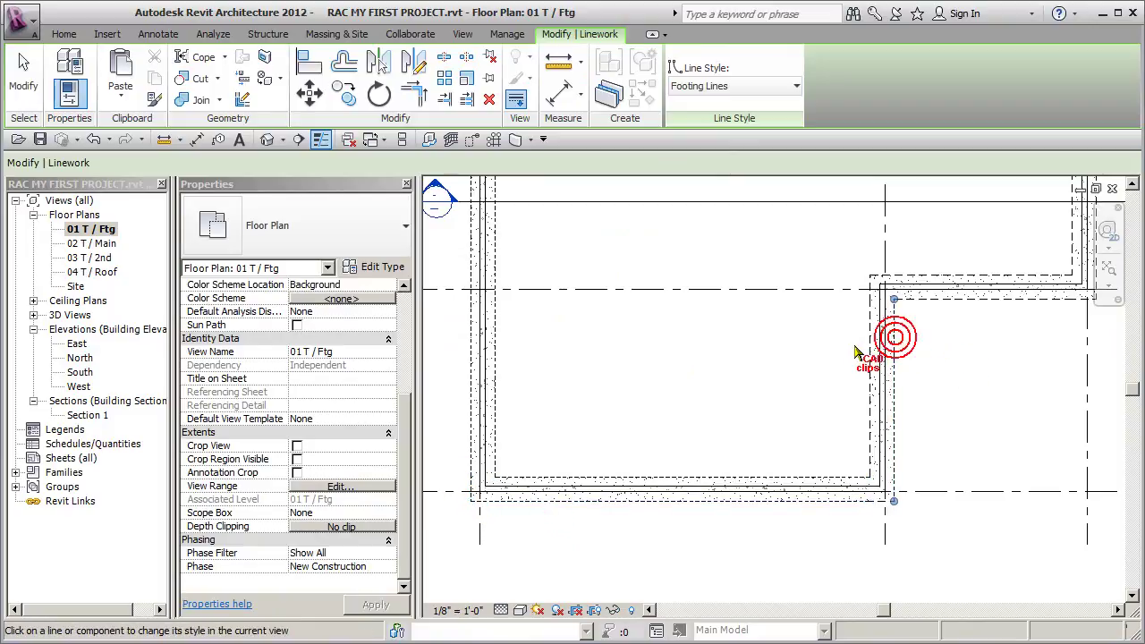
pyautogui.click(869, 344)
pyautogui.click(910, 277)
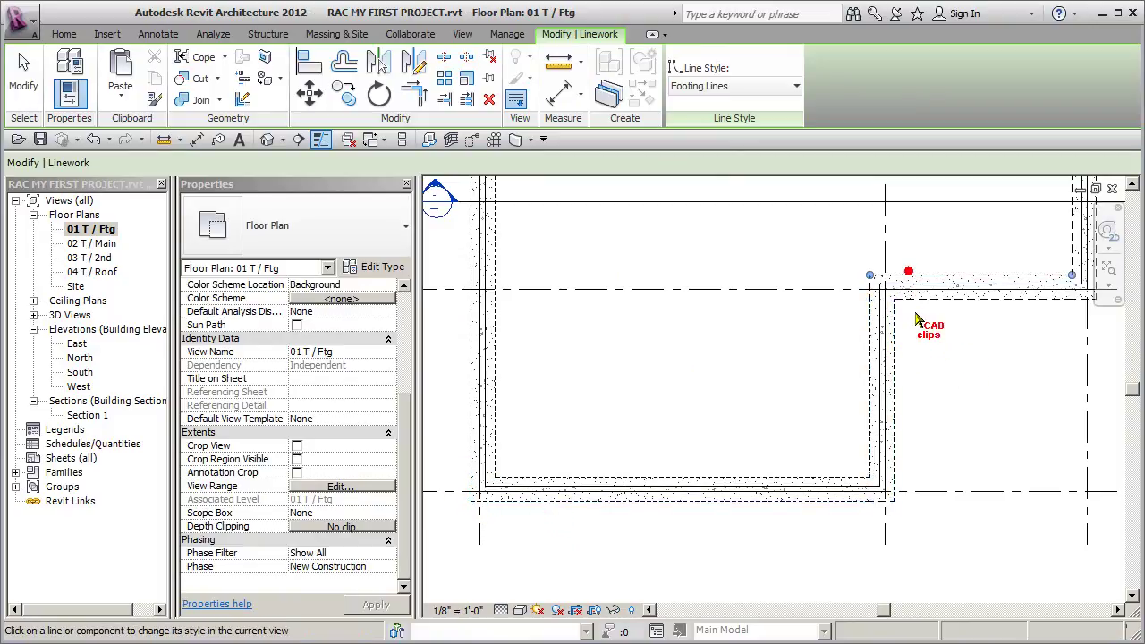
# Apply the Footing Lines style to the remaining footing edges along the plan's right wall and finish the Linework command.
pyautogui.scroll(3, 870, 288)
pyautogui.scroll(-2, 915, 320)
pyautogui.moveTo(920, 319); pyautogui.dragTo(650, 363, button='middle')
pyautogui.click(830, 298)
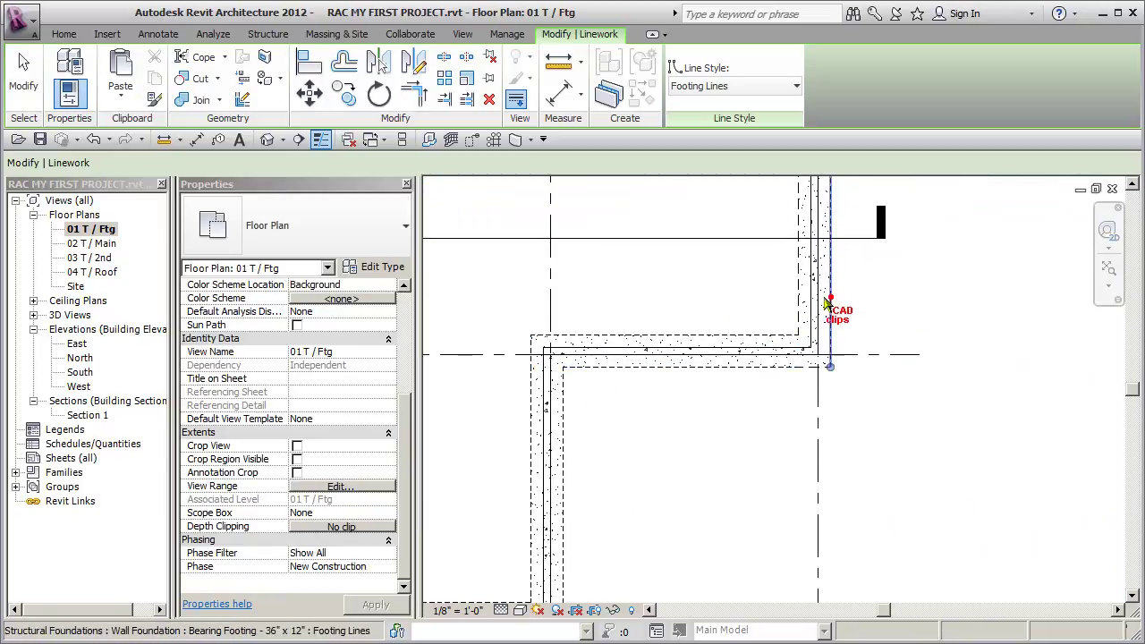
pyautogui.click(803, 289)
pyautogui.moveTo(884, 289); pyautogui.dragTo(887, 475, button='middle')
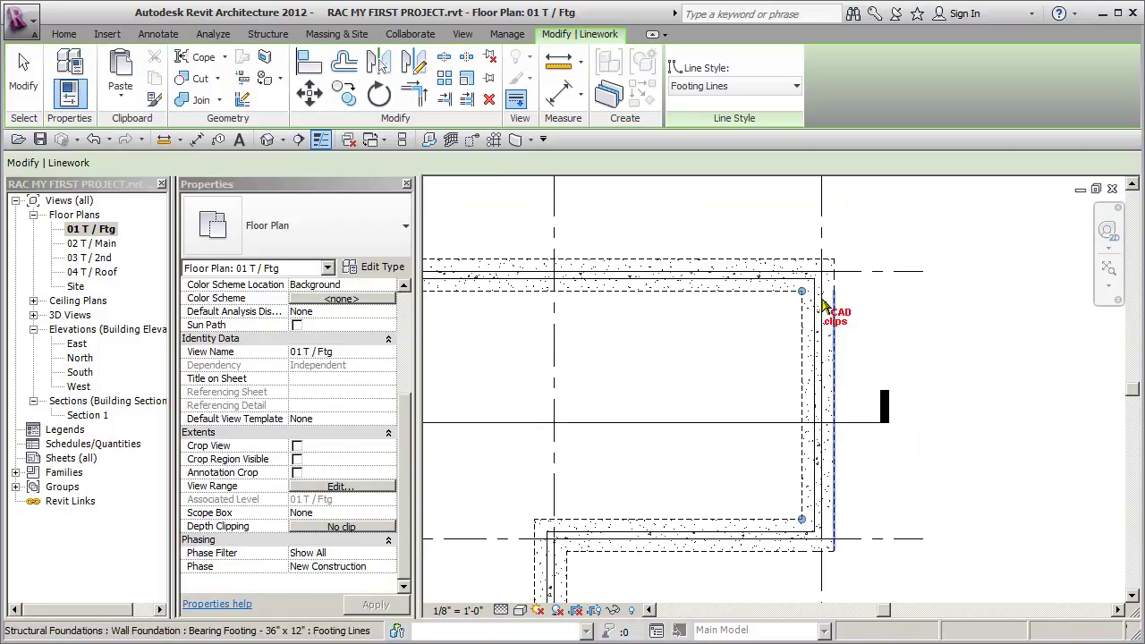
pyautogui.click(834, 283)
pyautogui.moveTo(734, 345); pyautogui.dragTo(928, 327, button='middle')
pyautogui.moveTo(658, 363); pyautogui.dragTo(805, 332, button='middle')
pyautogui.scroll(-1, 716, 347)
pyautogui.moveTo(716, 347); pyautogui.dragTo(733, 279, button='middle')
pyautogui.moveTo(734, 324)
pyautogui.mouseDown(button='middle')
pyautogui.moveTo(732, 309)
pyautogui.moveTo(731, 333)
pyautogui.mouseUp(button='middle')
pyautogui.scroll(-1, 734, 315)
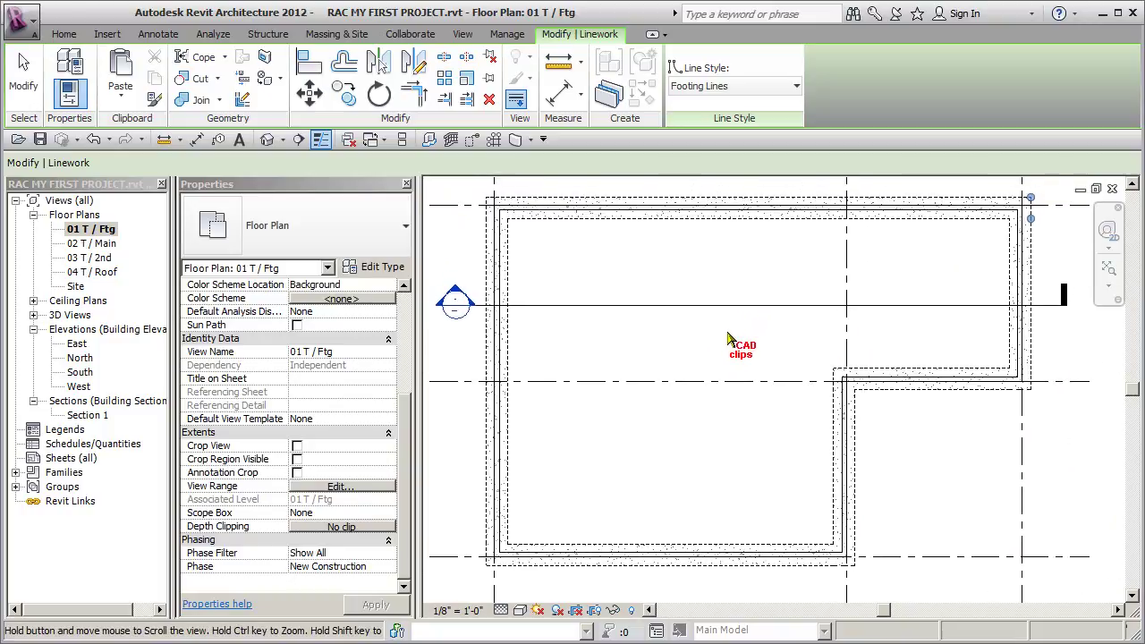
pyautogui.press('Escape')
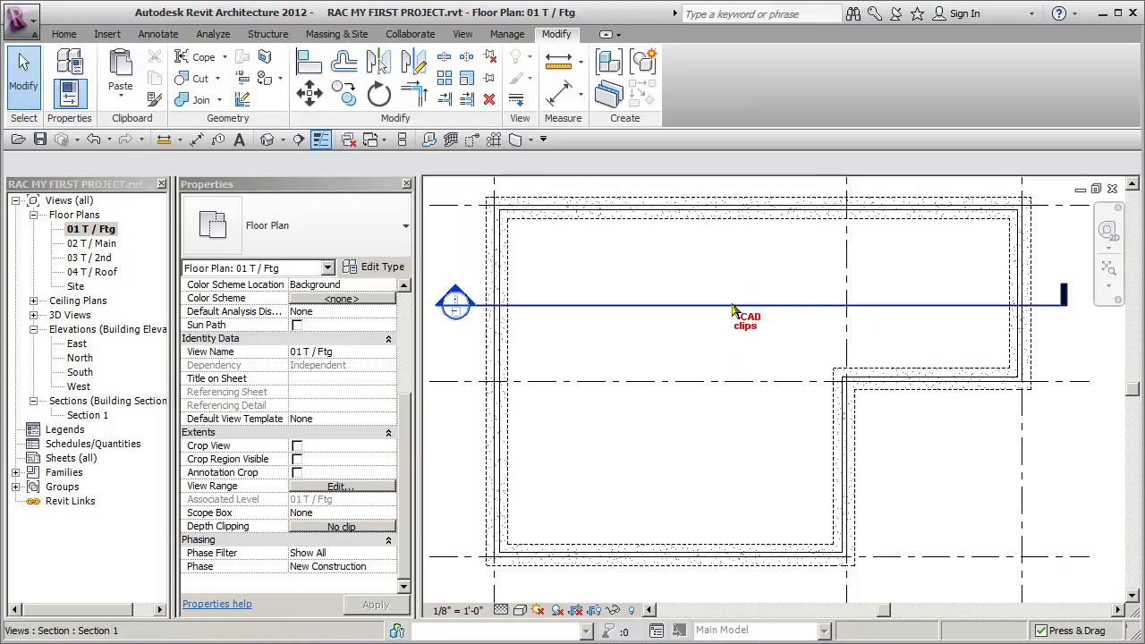
# Review the Footing Lines entry in the project's Line Styles settings and close the dialog.
pyautogui.click(510, 34)
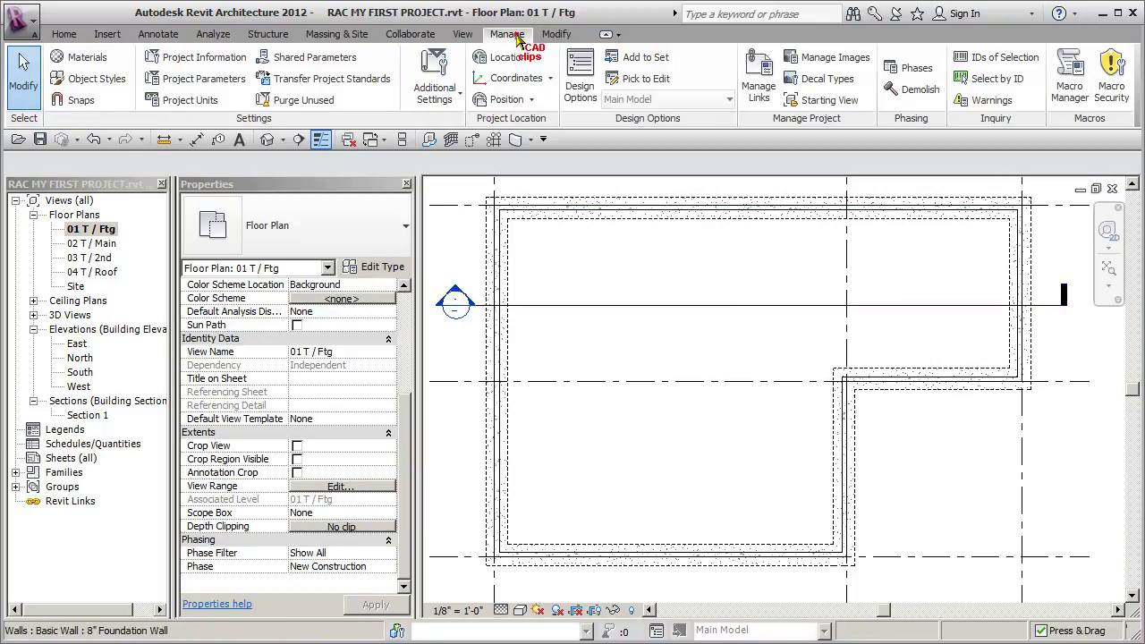
pyautogui.click(436, 85)
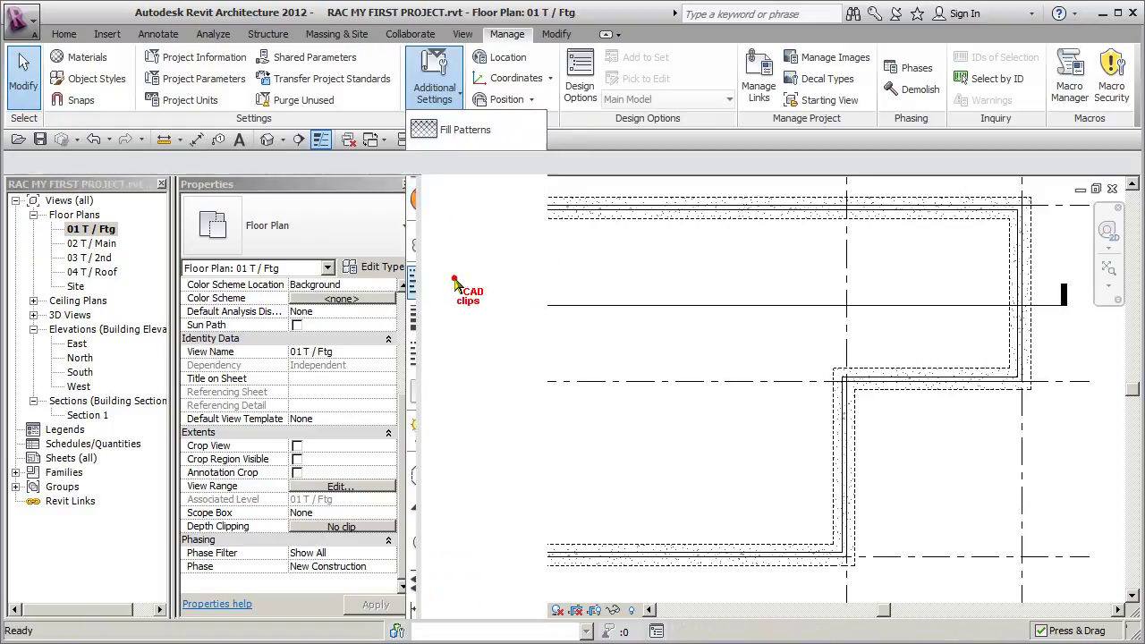
pyautogui.click(460, 284)
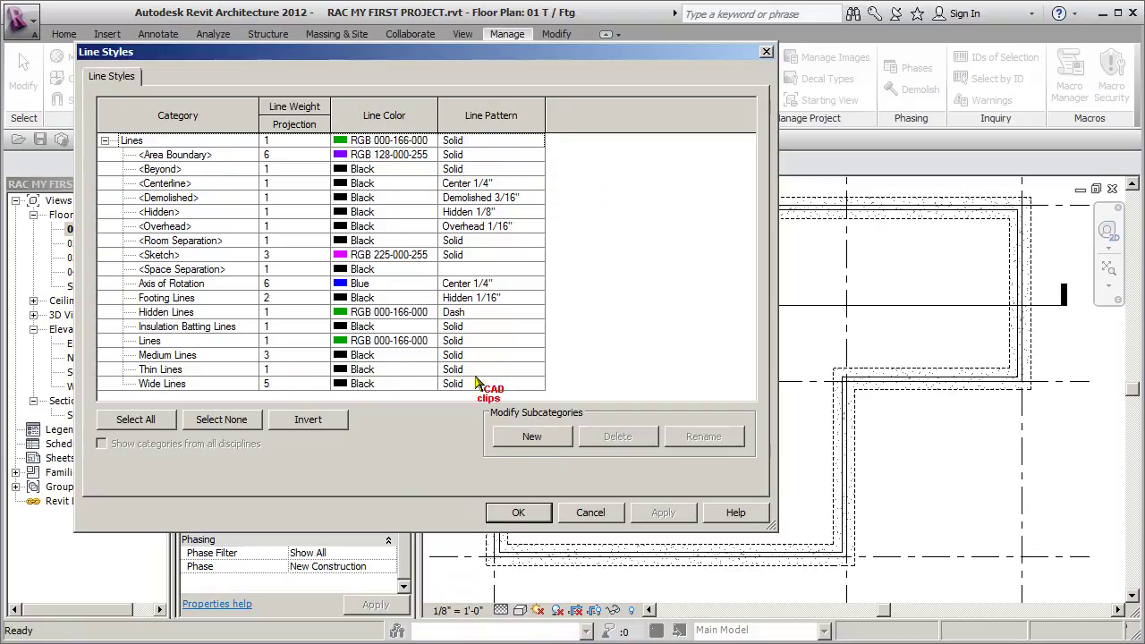
pyautogui.click(519, 511)
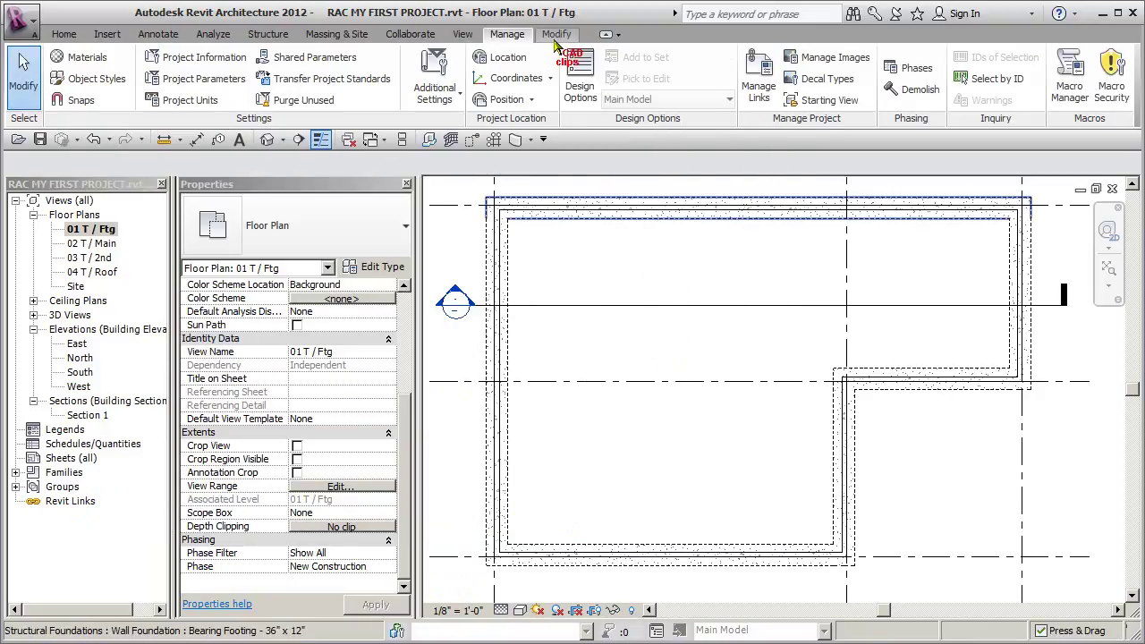
# In the default 3D view, override the top edges of two adjoining exterior walls with the Footing Lines style using Linework.
pyautogui.click(267, 139)
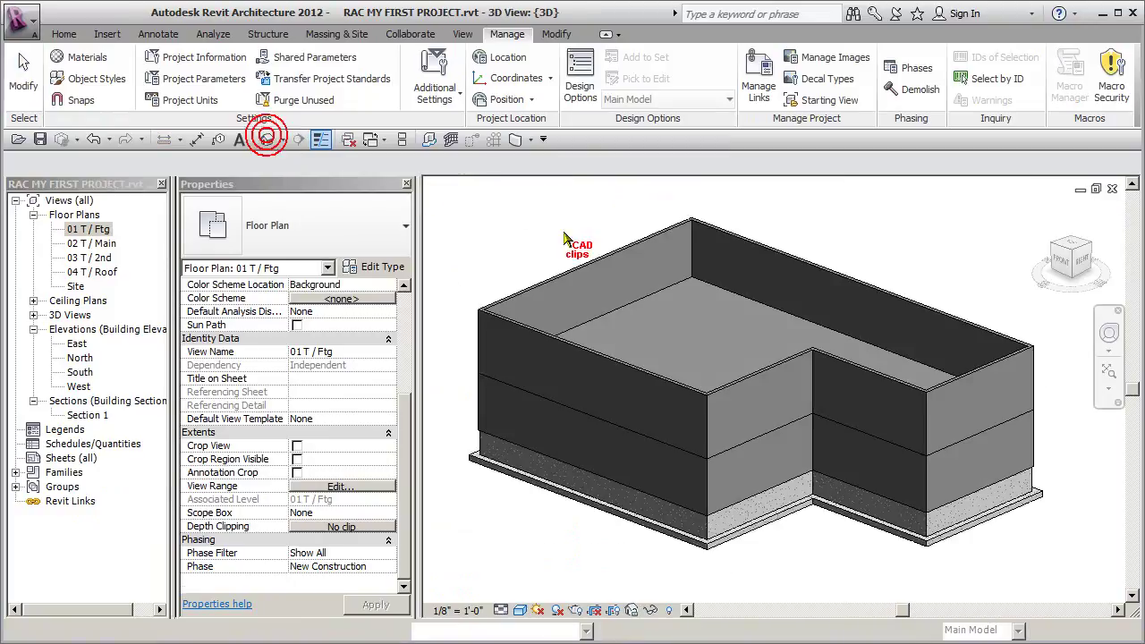
pyautogui.click(548, 33)
pyautogui.click(516, 98)
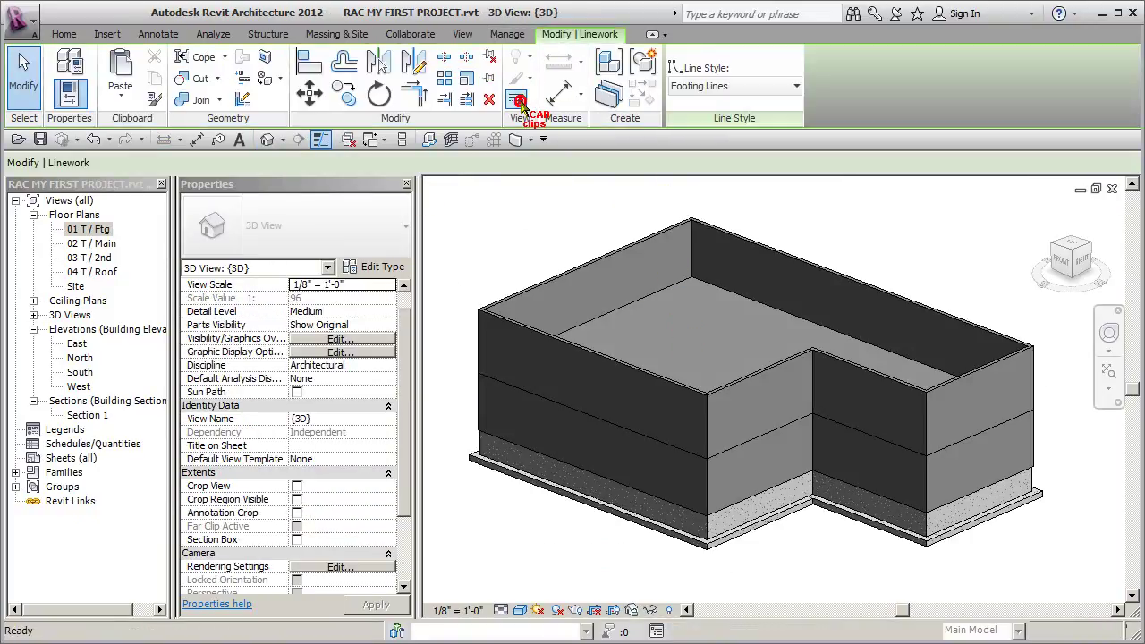
pyautogui.scroll(4, 619, 361)
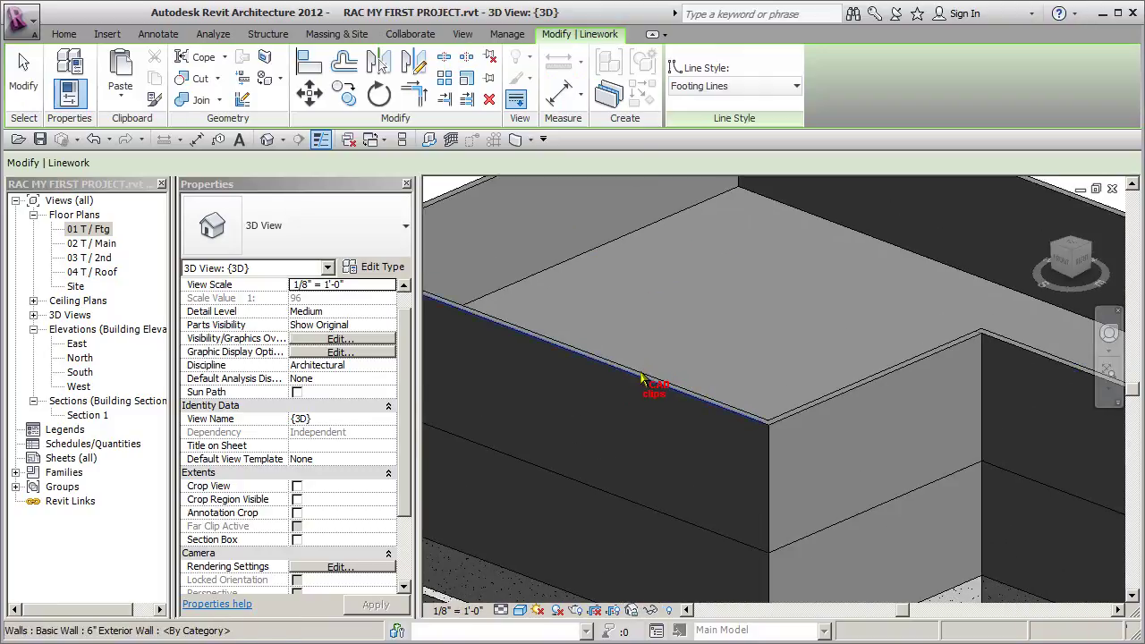
pyautogui.click(640, 367)
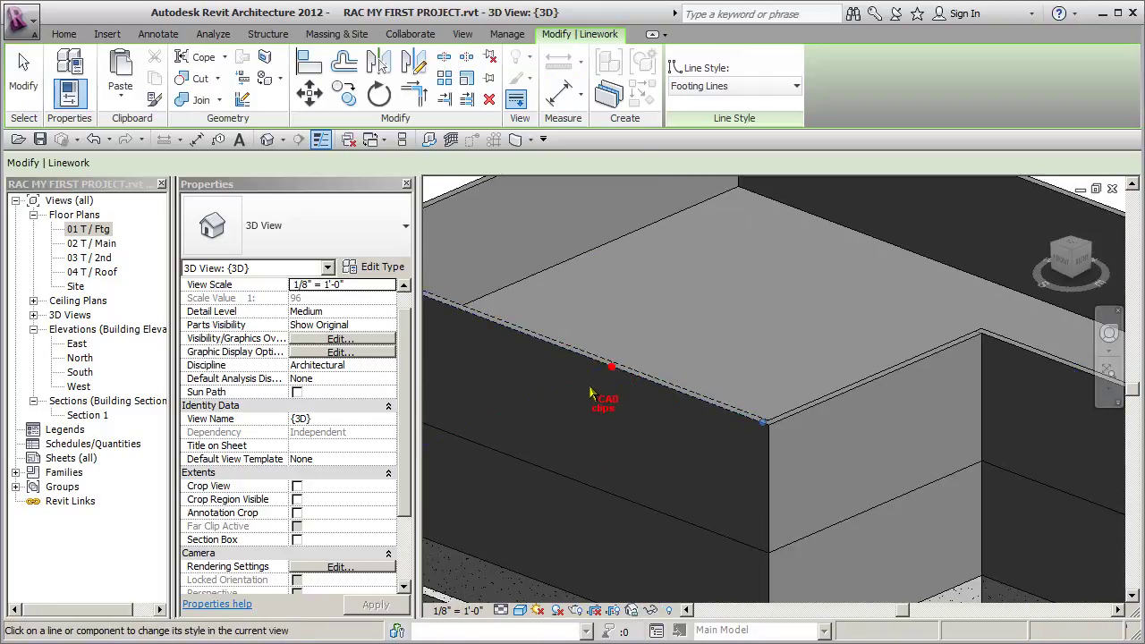
pyautogui.scroll(3, 725, 403)
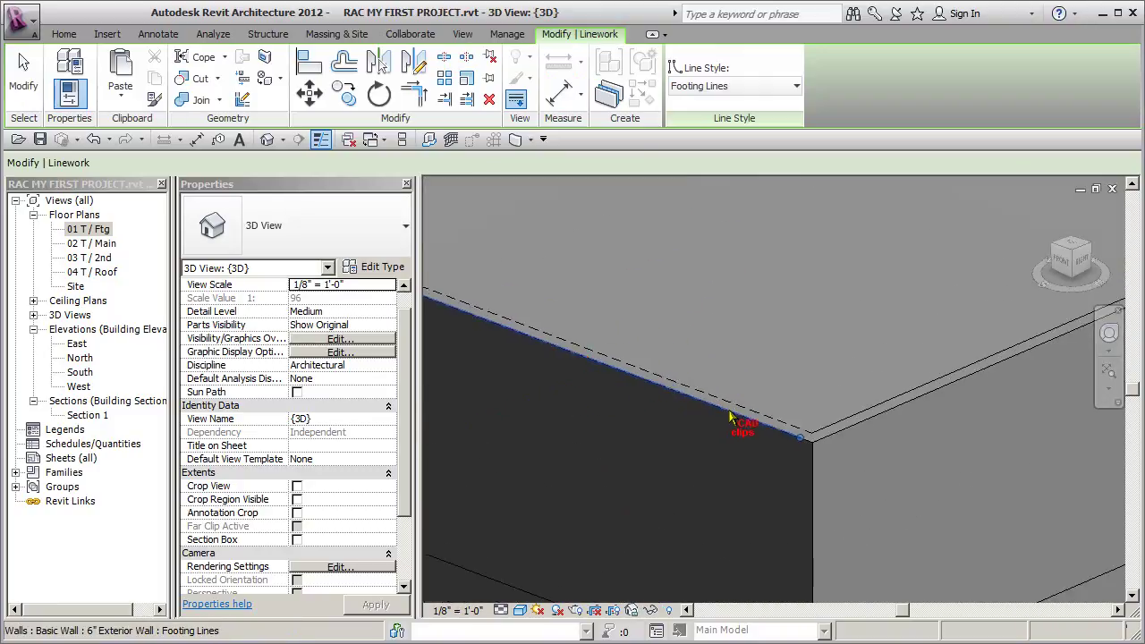
pyautogui.click(881, 420)
pyautogui.scroll(-2, 861, 407)
pyautogui.scroll(-5, 873, 384)
pyautogui.scroll(5, 806, 349)
pyautogui.scroll(-4, 814, 352)
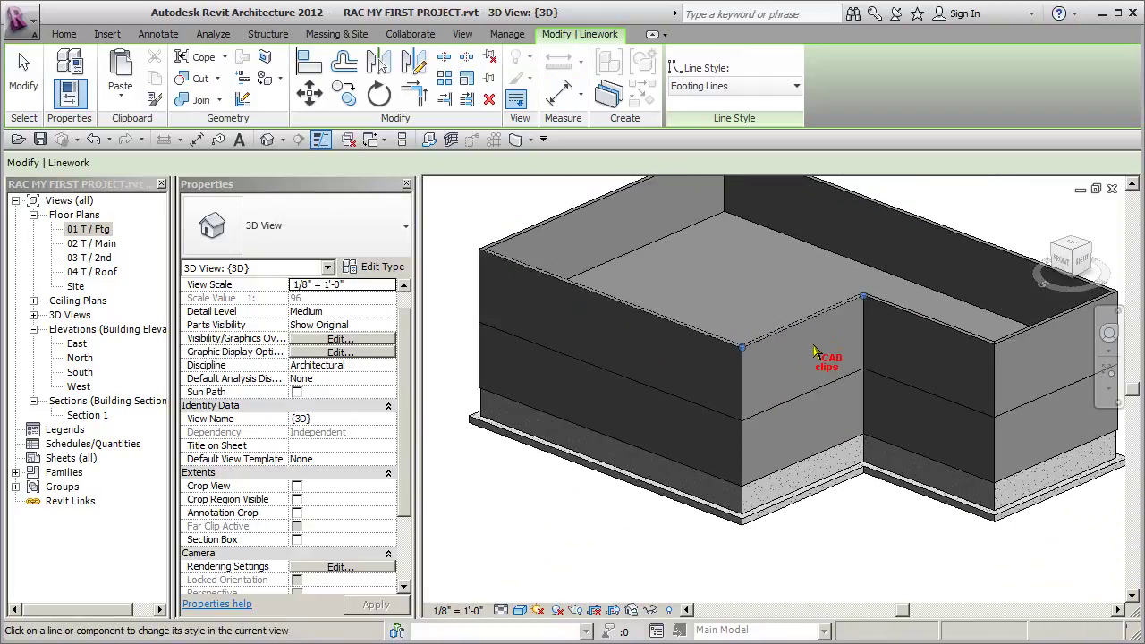
pyautogui.moveTo(777, 386); pyautogui.dragTo(768, 392, button='middle')
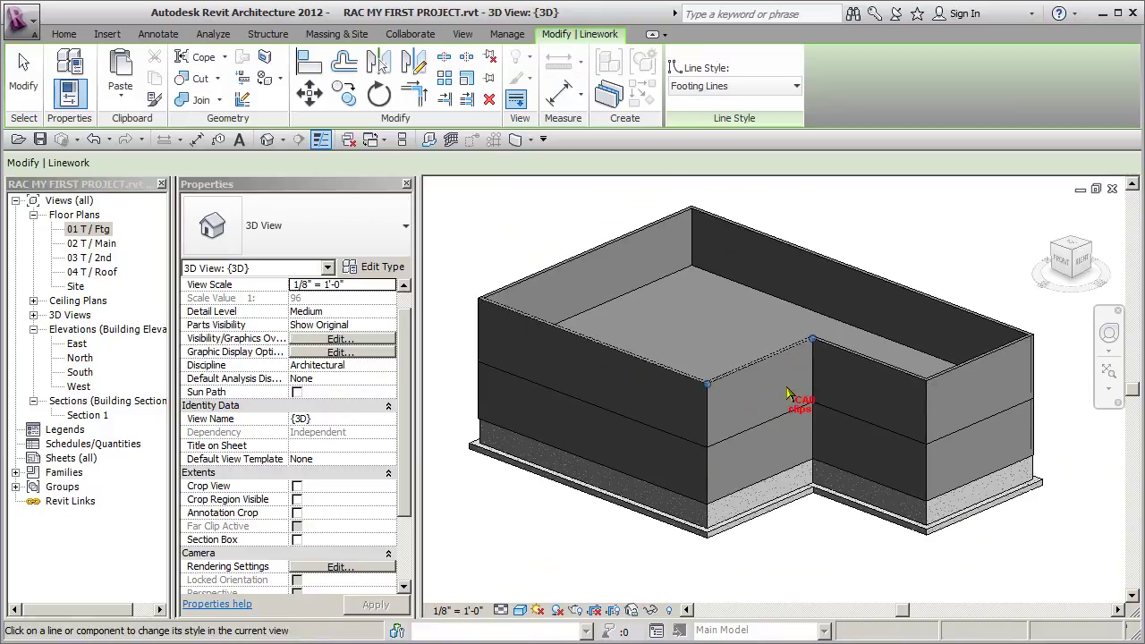
# Reset the overridden top wall edges in the 3D view to the <By Category> line style.
pyautogui.click(732, 87)
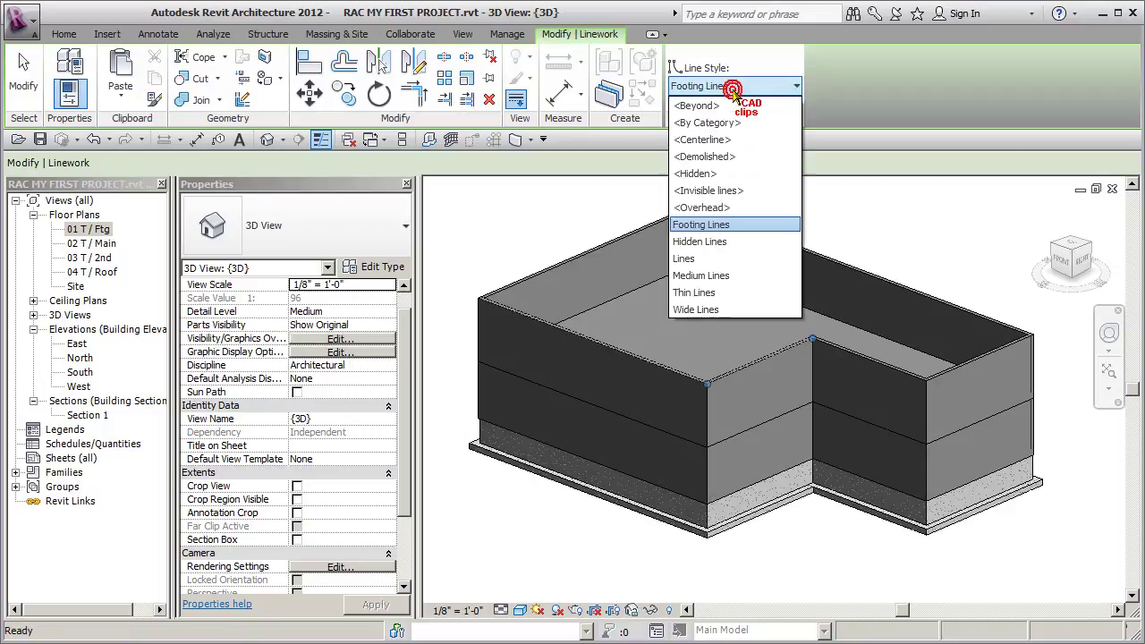
pyautogui.click(707, 123)
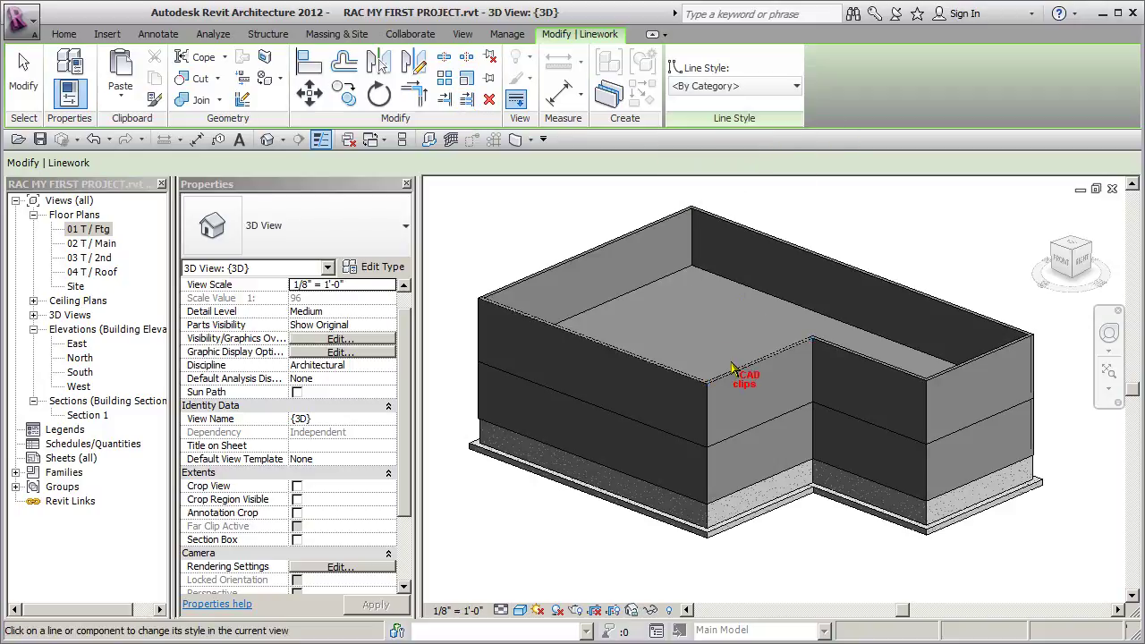
pyautogui.scroll(5, 736, 368)
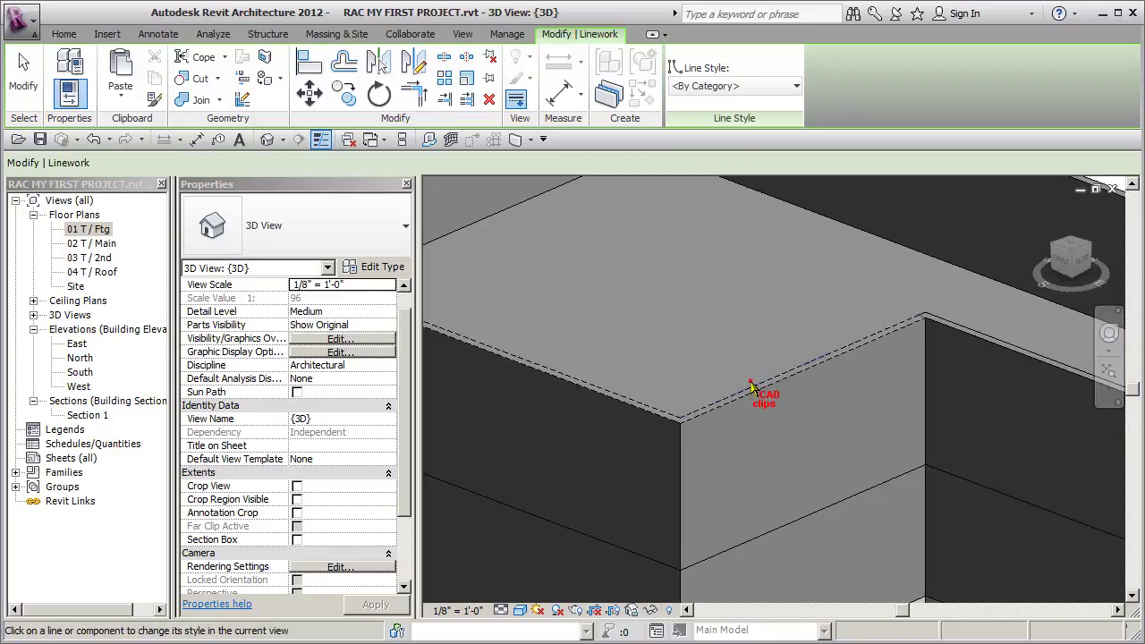
pyautogui.click(756, 390)
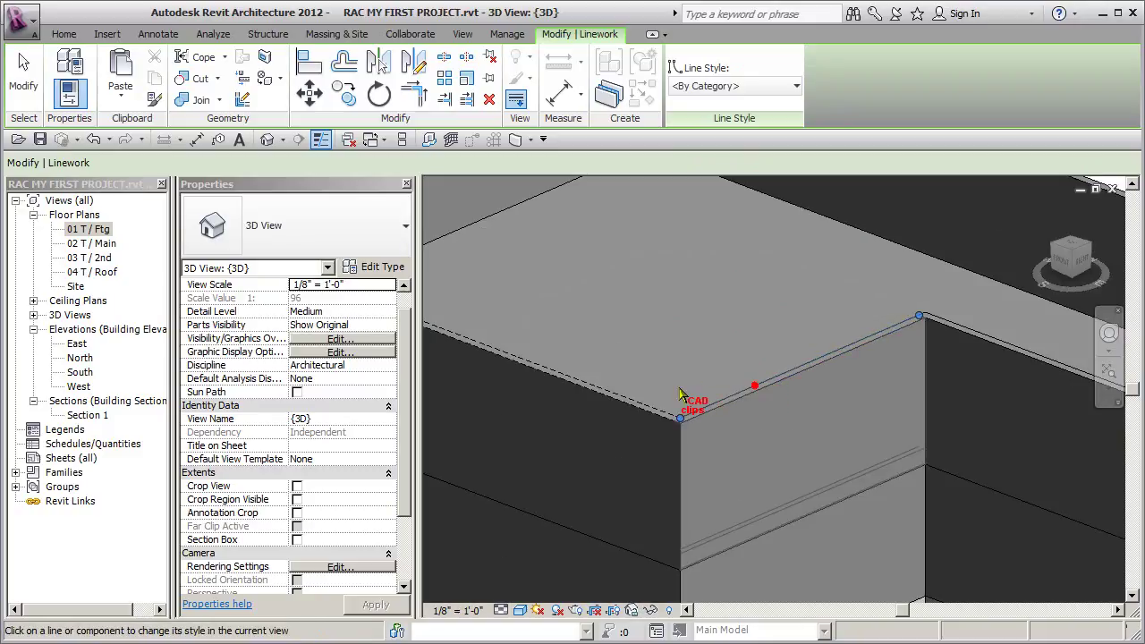
pyautogui.click(631, 405)
pyautogui.scroll(-3, 702, 380)
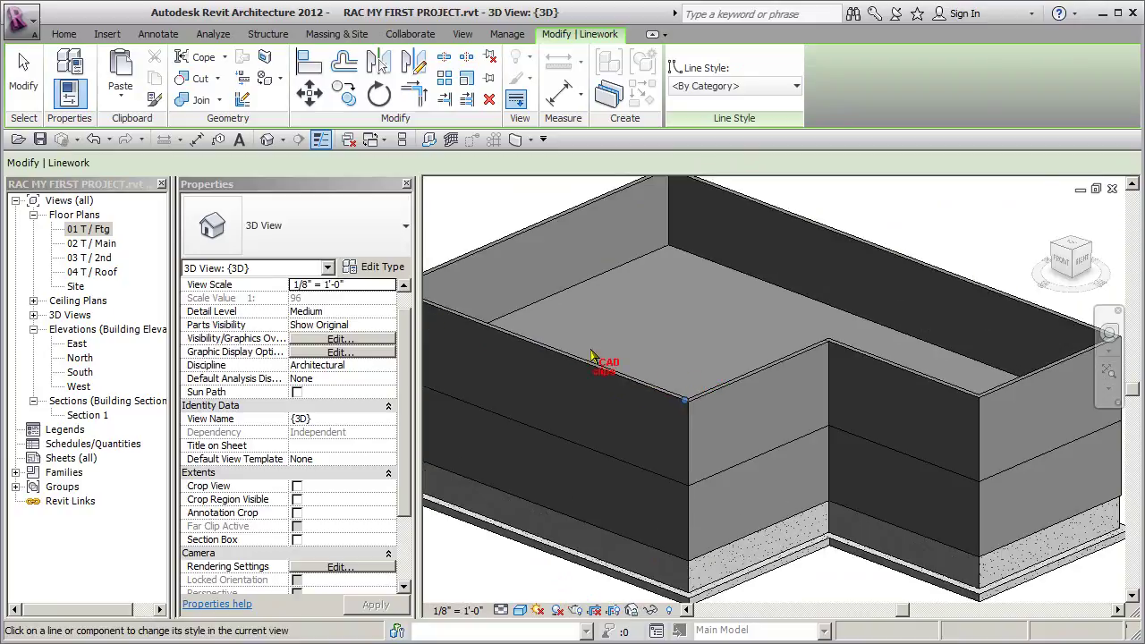
# In the 01 T / Ftg floor plan, reset the outer footing edge along the upper wall to <By Category> with Linework.
pyautogui.doubleClick(75, 230)
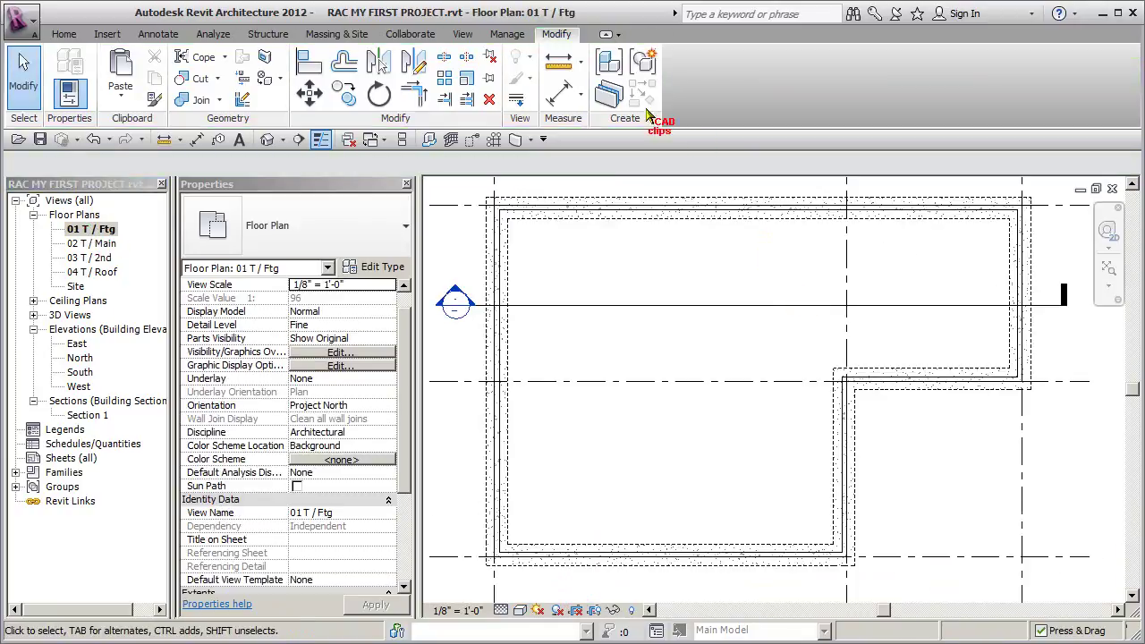
pyautogui.click(516, 98)
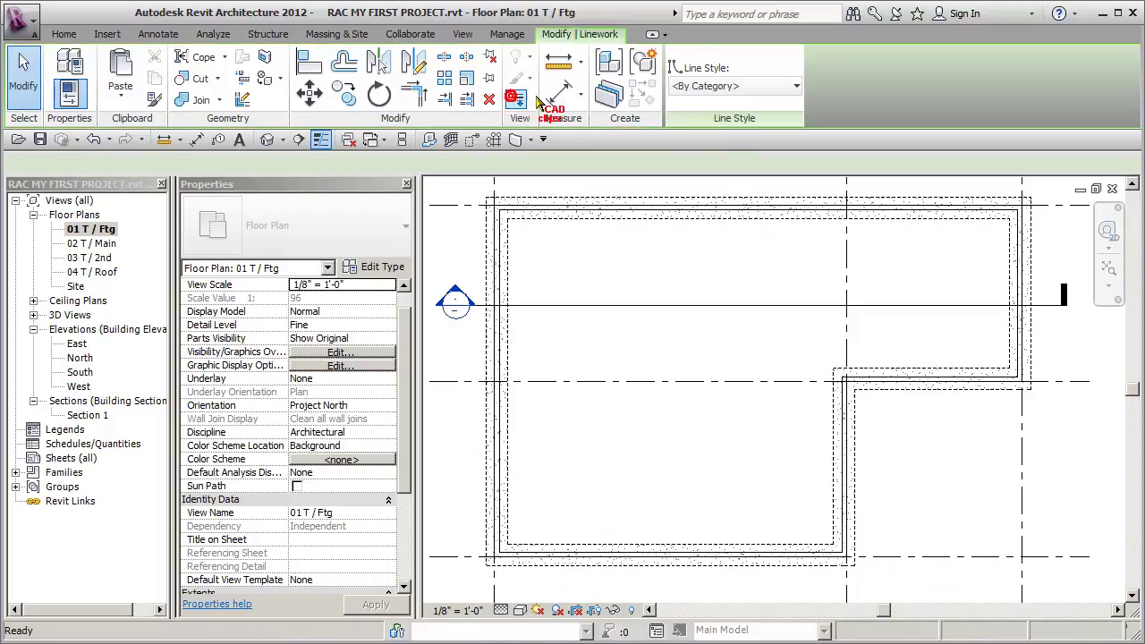
pyautogui.click(640, 195)
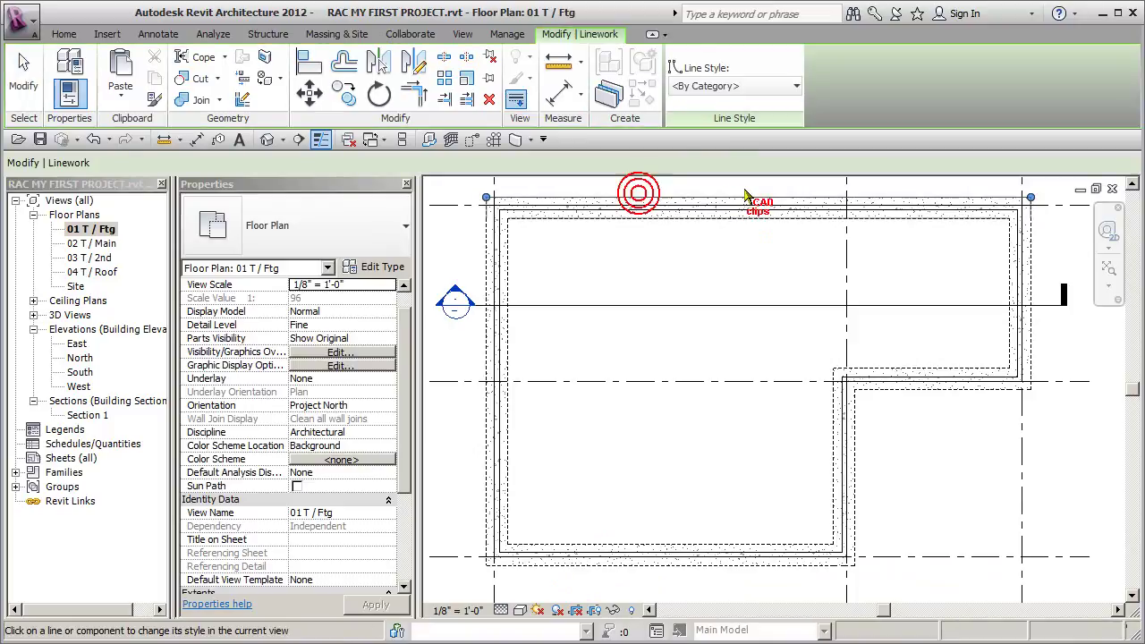
# Reapply the Footing Lines style to the upper wall's outer footing edge and exit Linework.
pyautogui.click(783, 90)
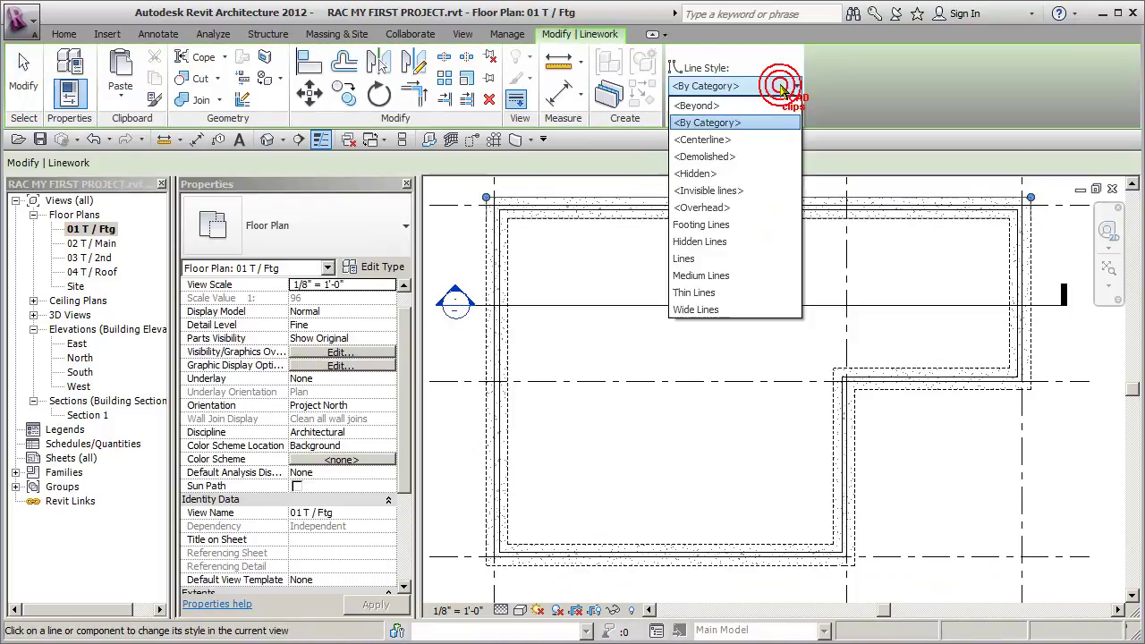
pyautogui.click(706, 224)
pyautogui.click(647, 196)
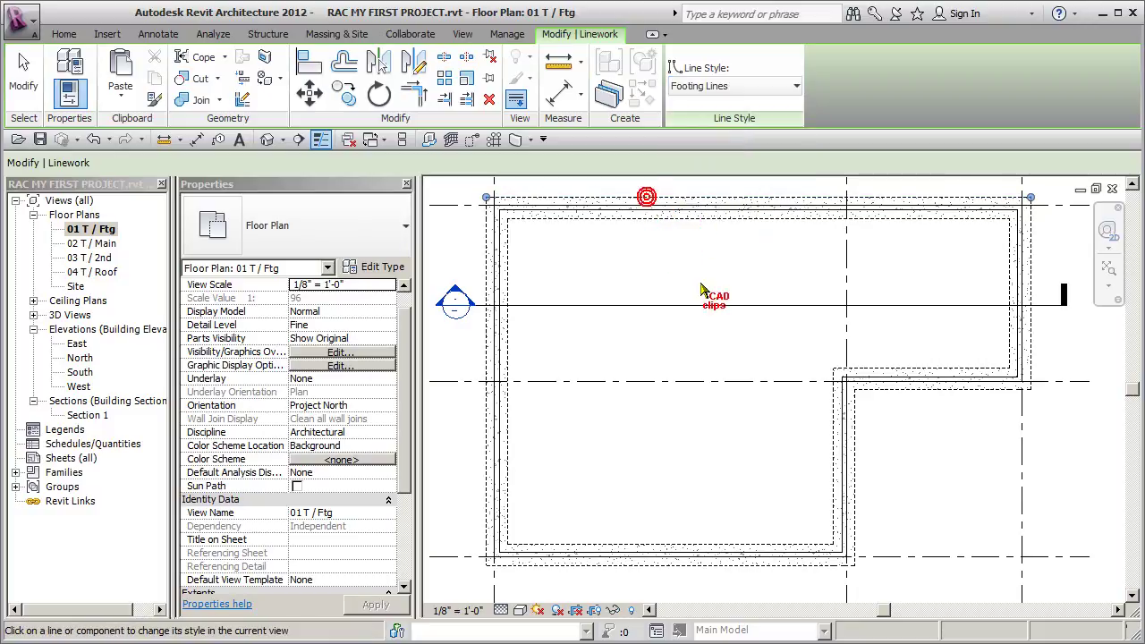
pyautogui.press('Escape')
pyautogui.press('Escape')
pyautogui.moveTo(665, 249); pyautogui.dragTo(663, 258, button='middle')
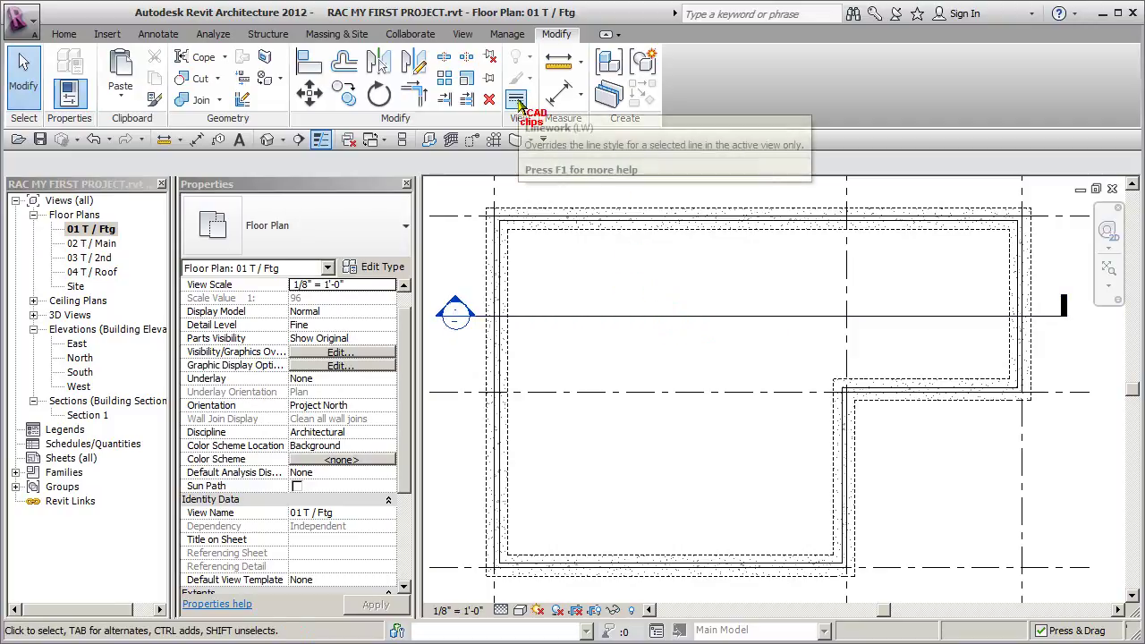
# In the North elevation, use Linework to apply <Invisible lines> to the horizontal wall lines at the roof level and just below the 03 T / 2nd level.
pyautogui.doubleClick(79, 358)
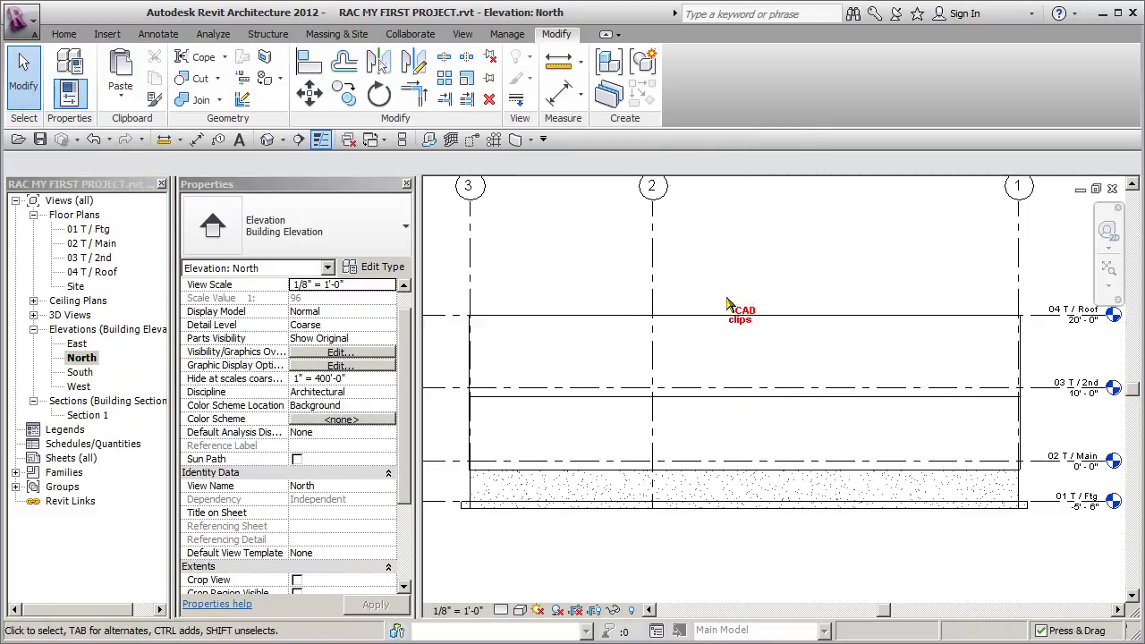
pyautogui.click(516, 99)
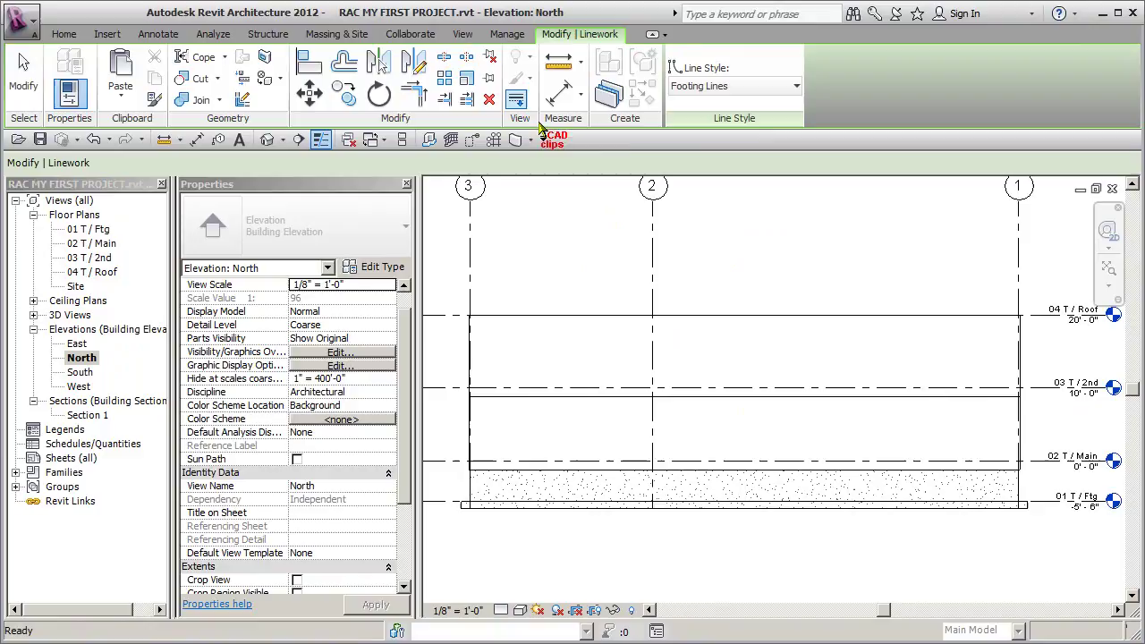
pyautogui.click(745, 86)
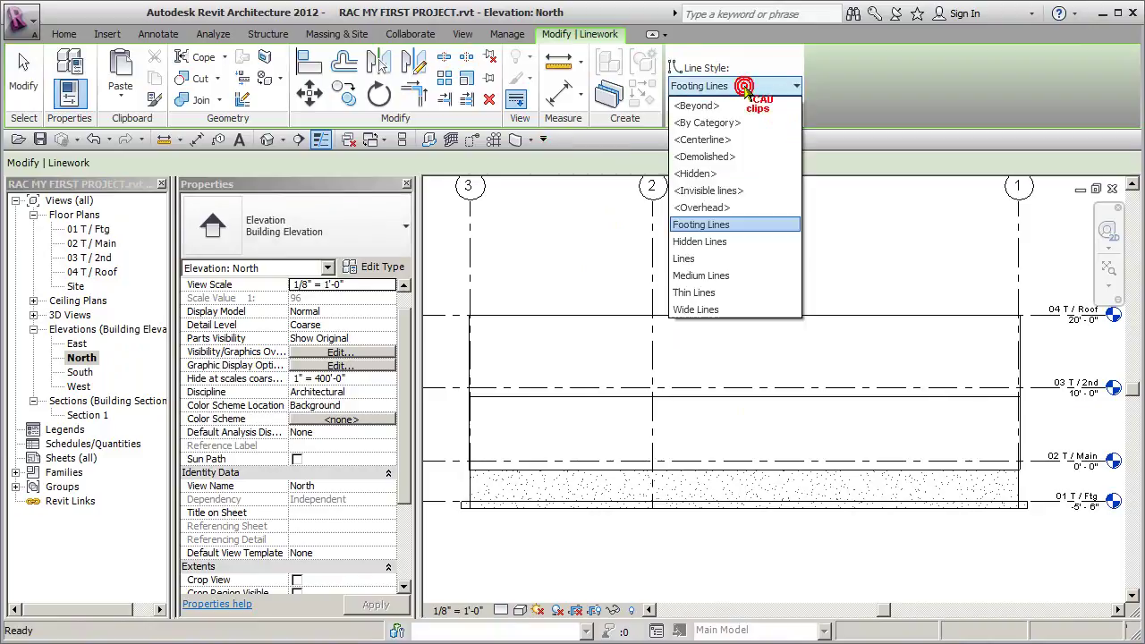
pyautogui.click(716, 190)
pyautogui.click(713, 313)
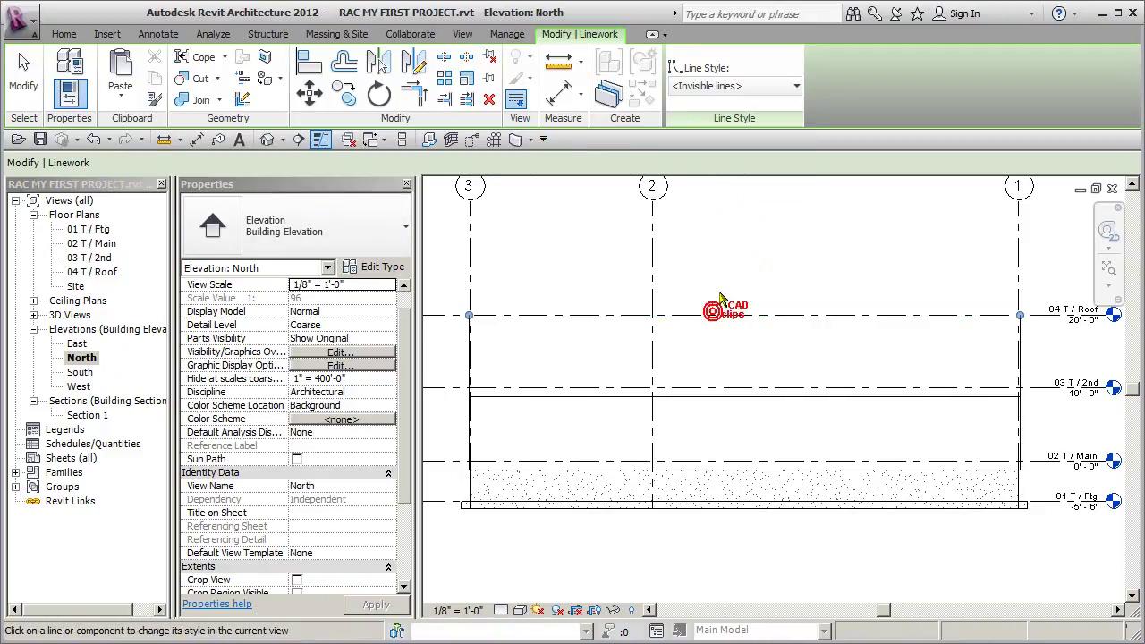
pyautogui.click(687, 396)
pyautogui.click(699, 397)
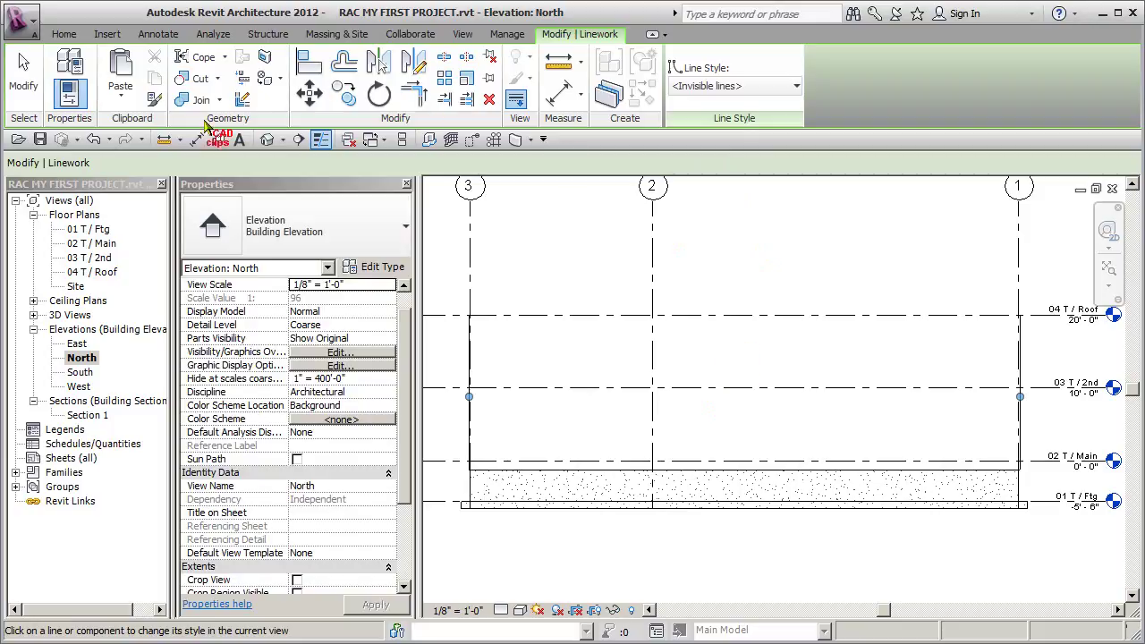
# Undo both invisible line overrides in the North elevation and exit Linework.
pyautogui.click(94, 143)
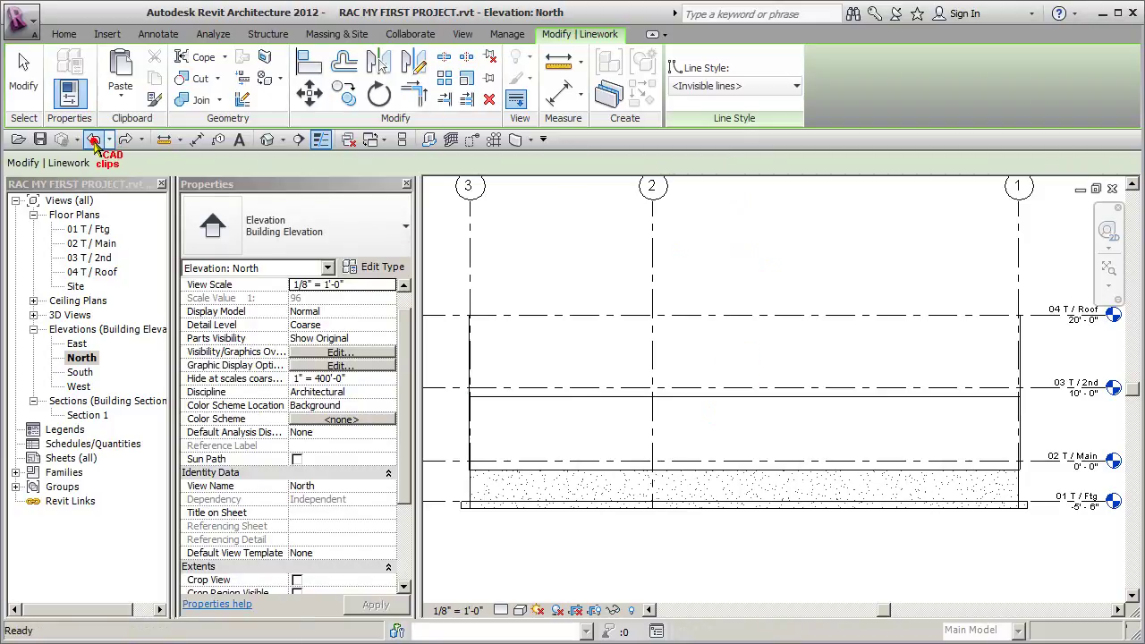
pyautogui.click(94, 141)
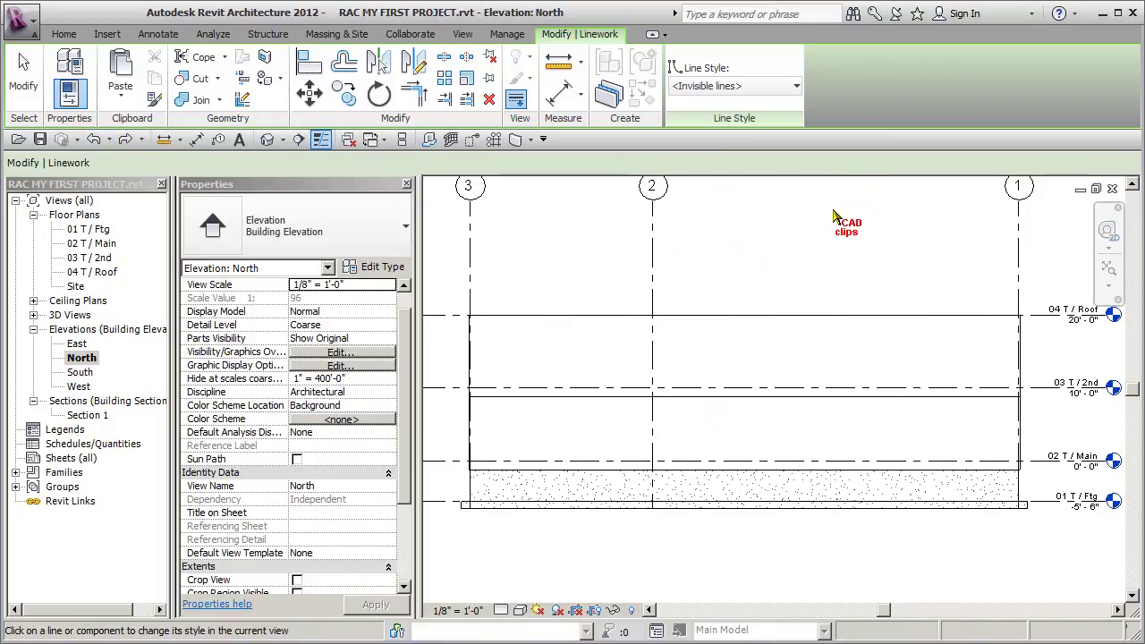
pyautogui.press('Escape')
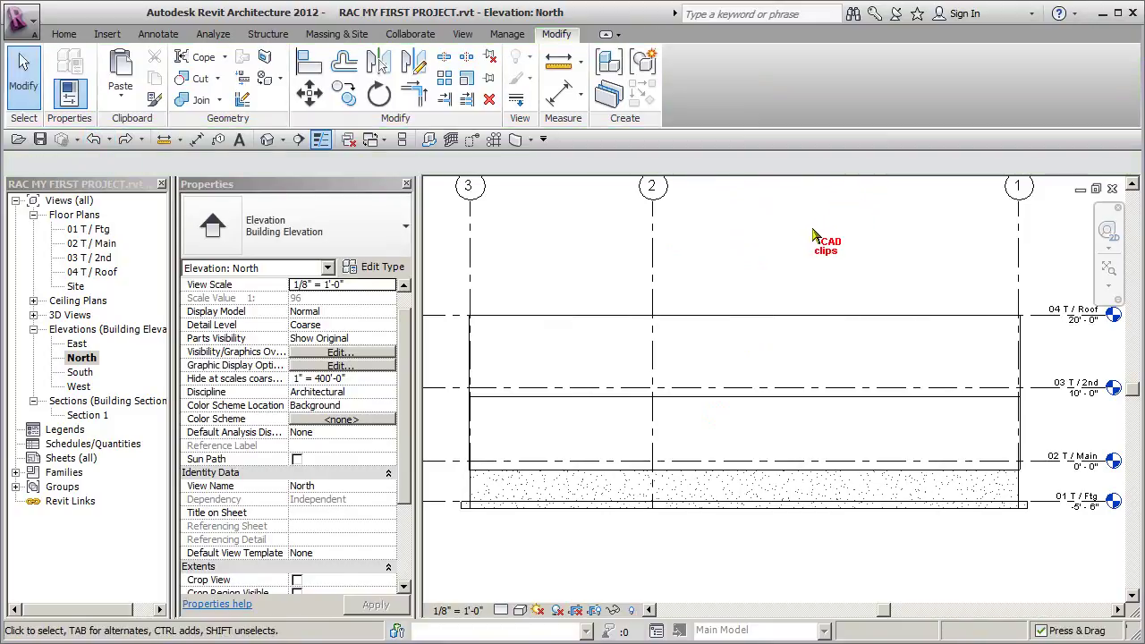